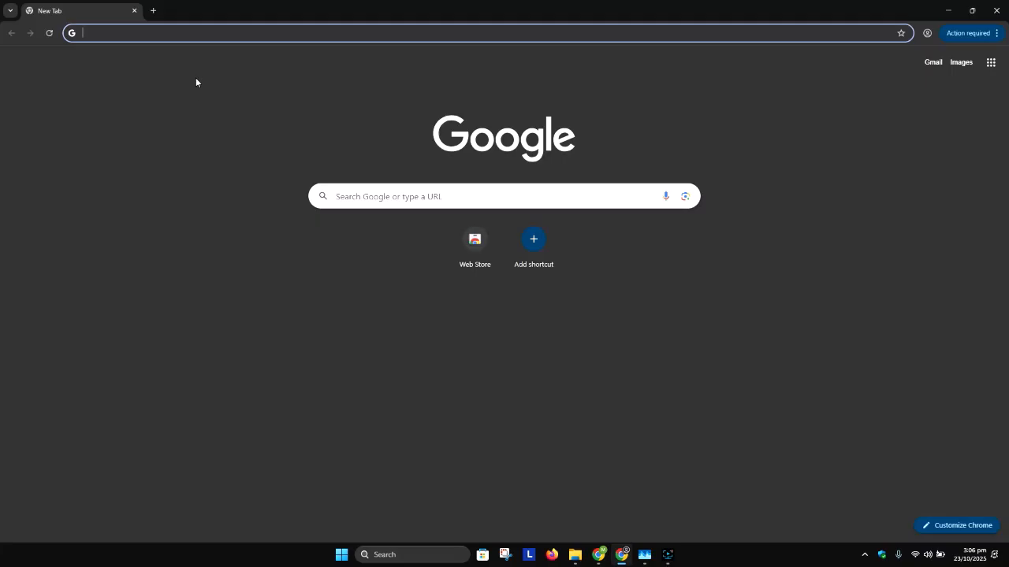
# Search the web for "download windows 10 iso".
pyautogui.write('d w')
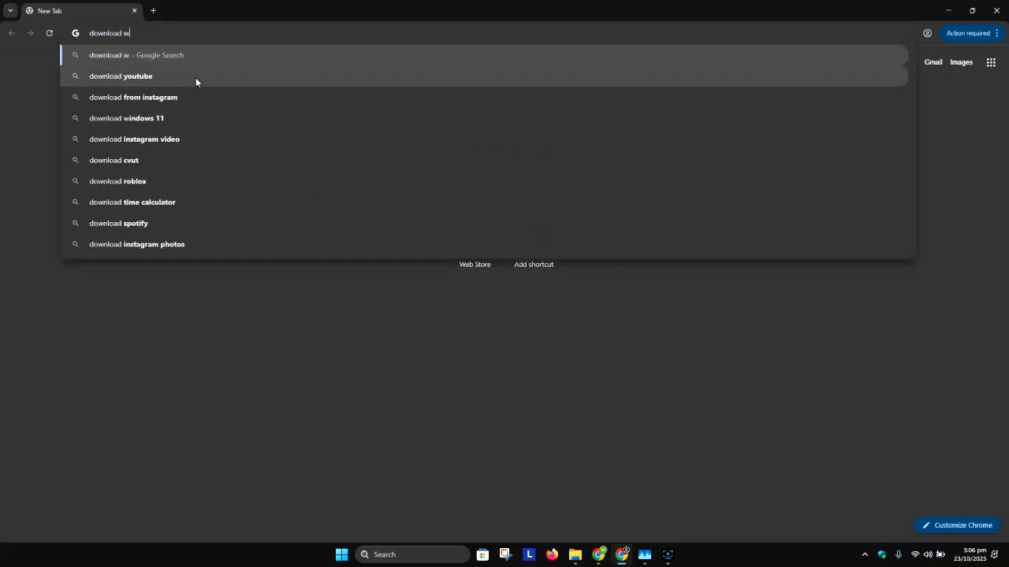
pyautogui.write('indows 10 iso')
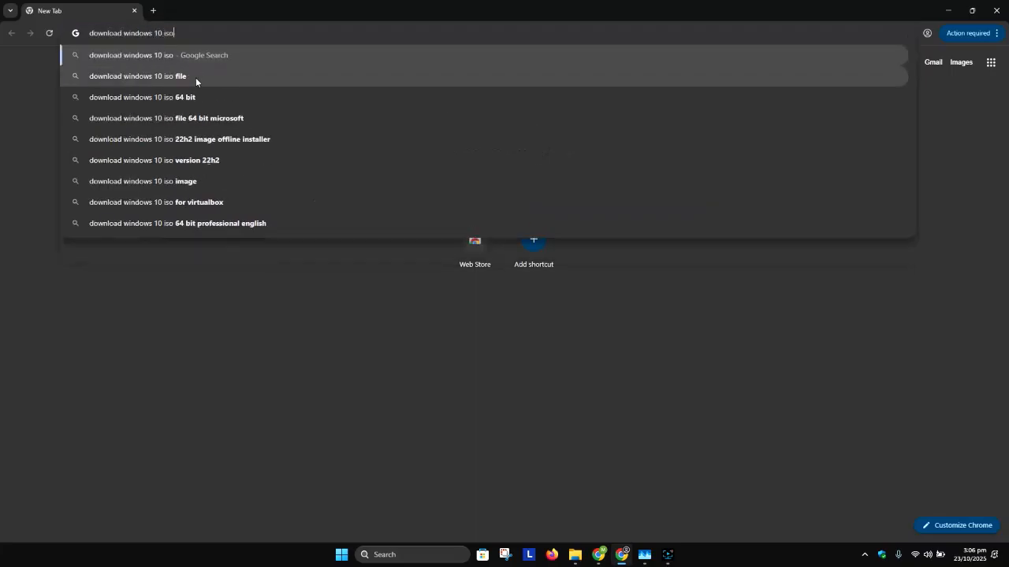
pyautogui.press('Return')
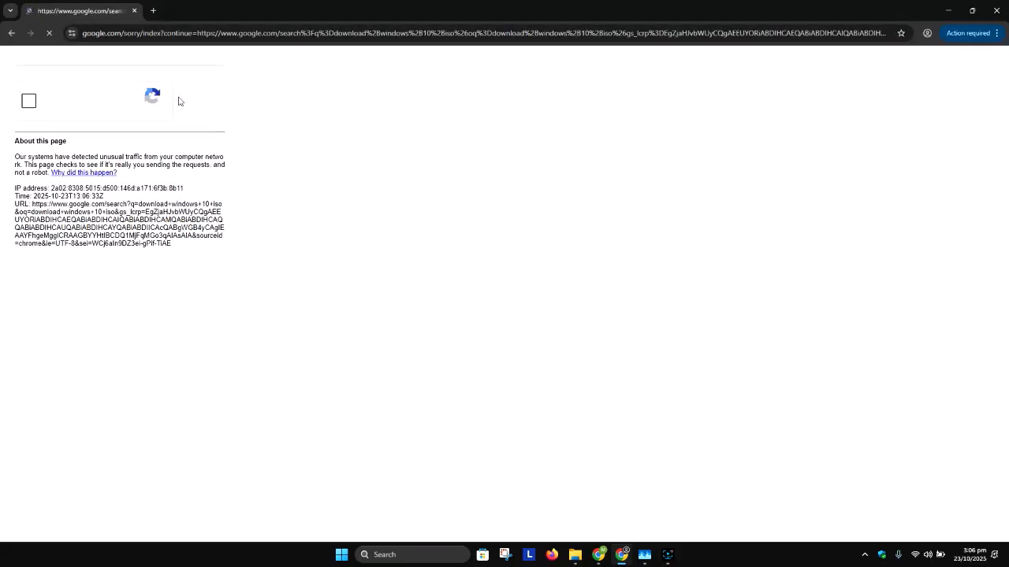
# Complete the robot check by selecting all images with traffic lights and submitting the selection for verification.
pyautogui.click(64, 107)
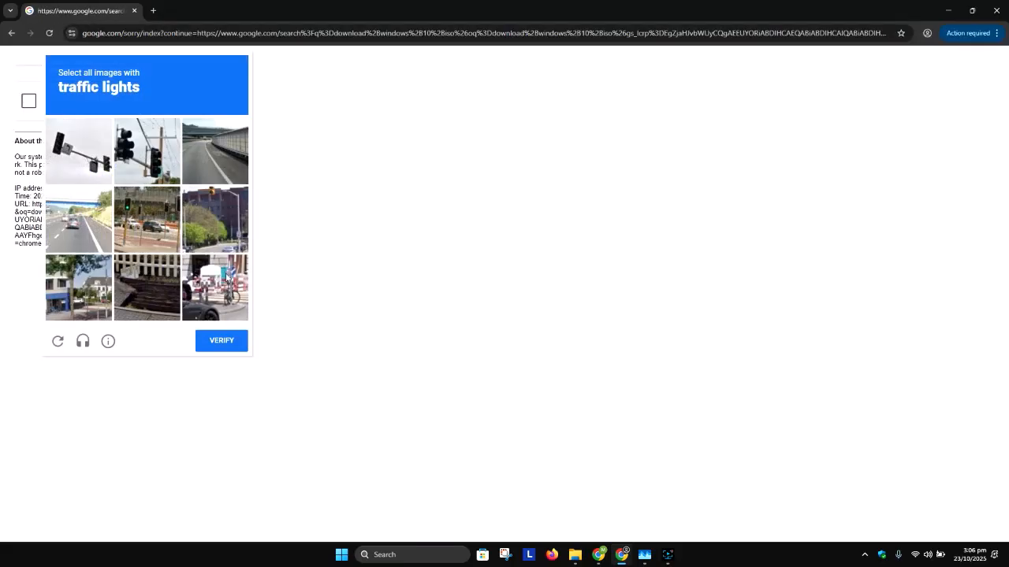
pyautogui.click(85, 159)
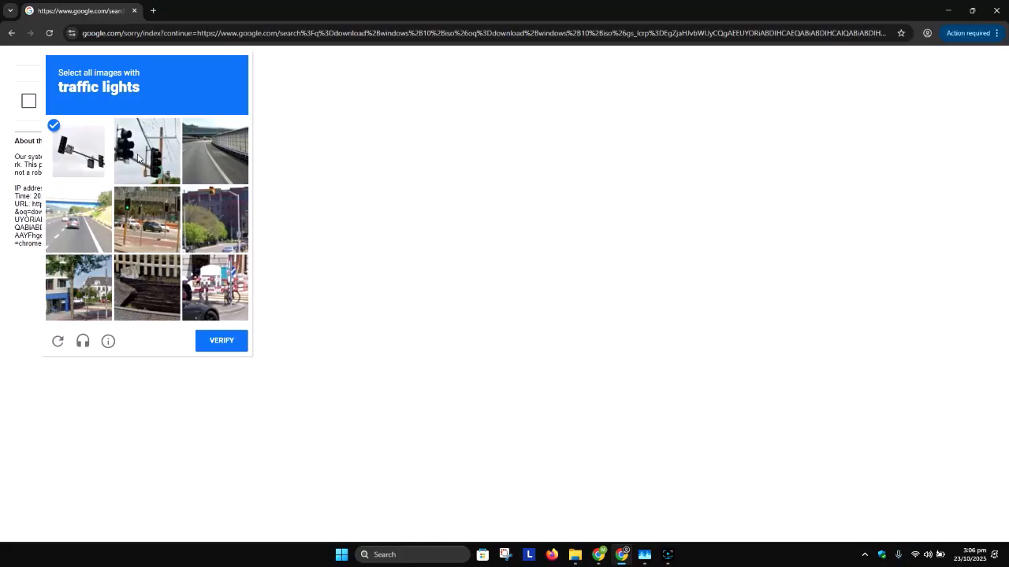
pyautogui.click(137, 158)
pyautogui.click(162, 222)
pyautogui.click(214, 221)
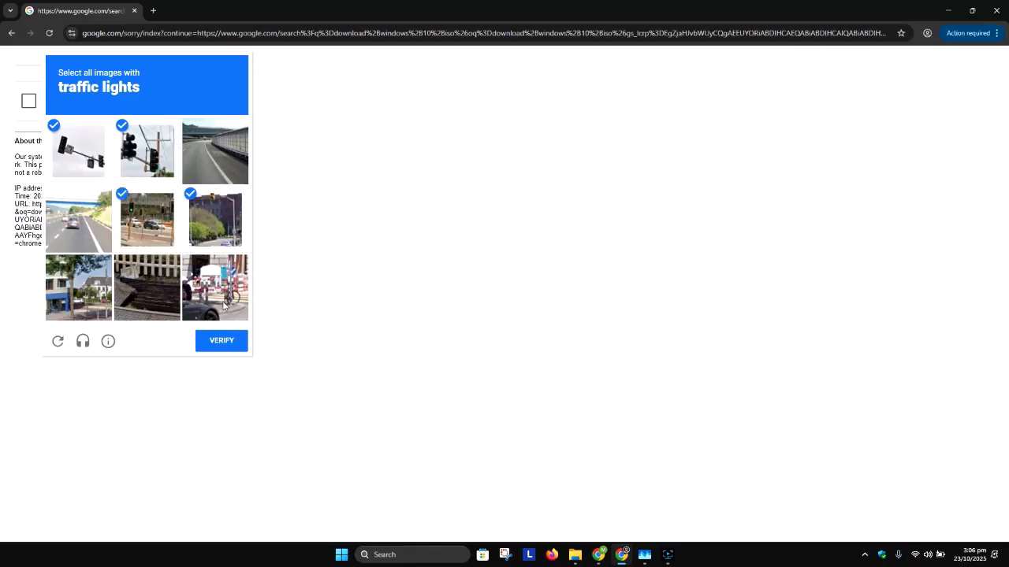
pyautogui.click(238, 345)
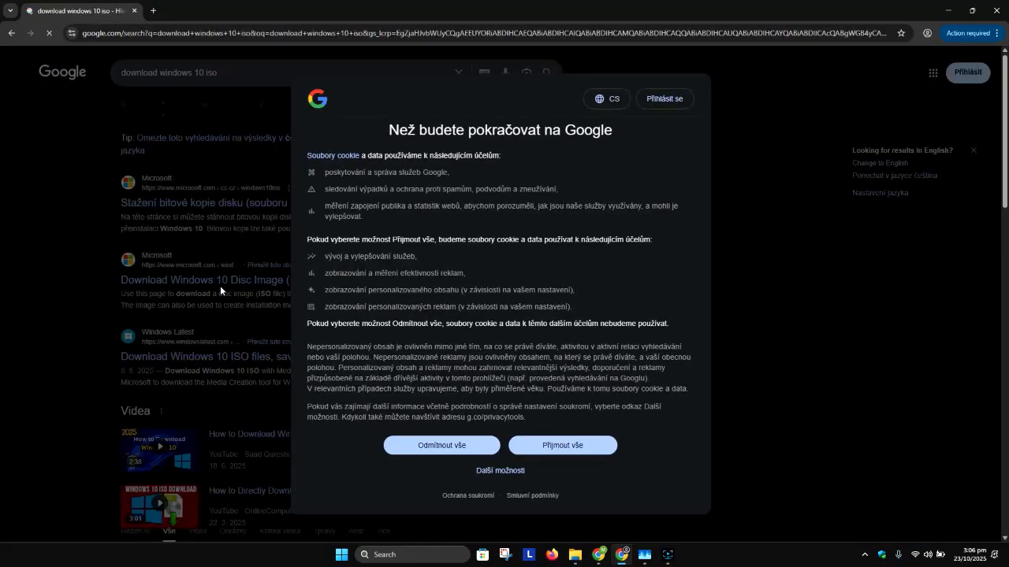
# Accept all Google cookies and open Microsoft's "Download Windows 10 Disc Image (ISO File)" search result.
pyautogui.click(561, 446)
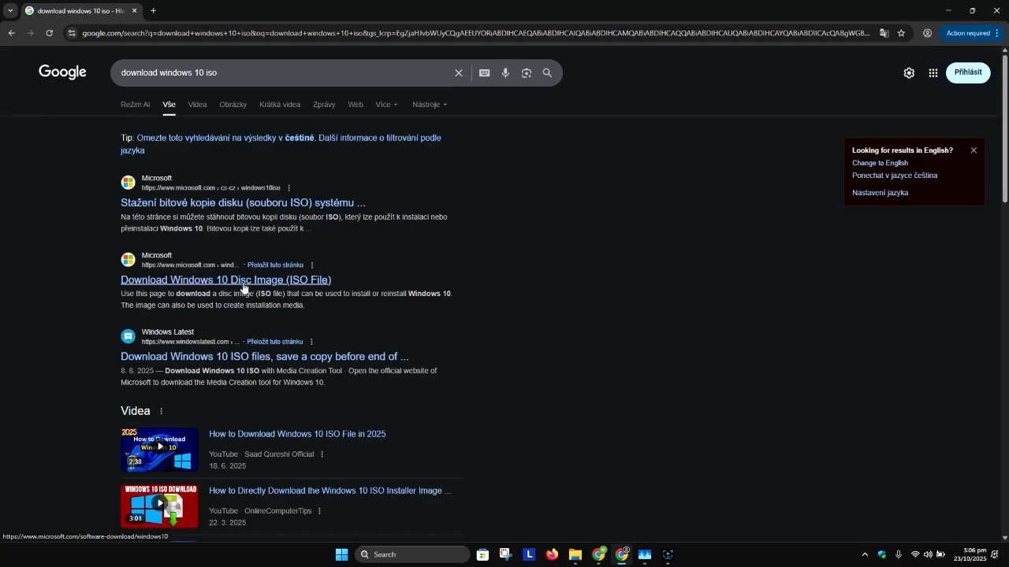
pyautogui.click(243, 285)
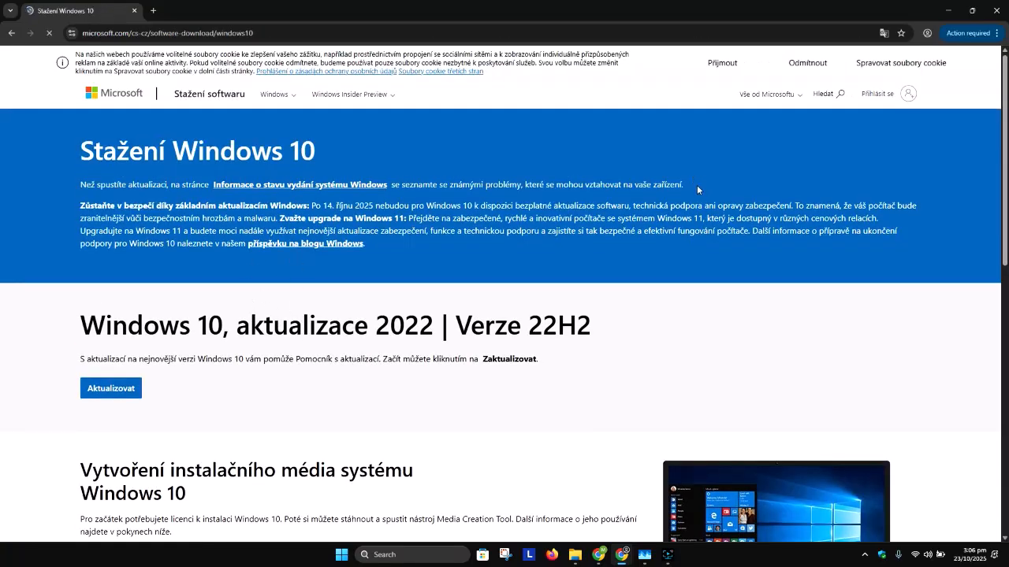
# Switch the Microsoft site's region to Australia - English and open its Windows 10 download page.
pyautogui.scroll(-10, 303, 245)
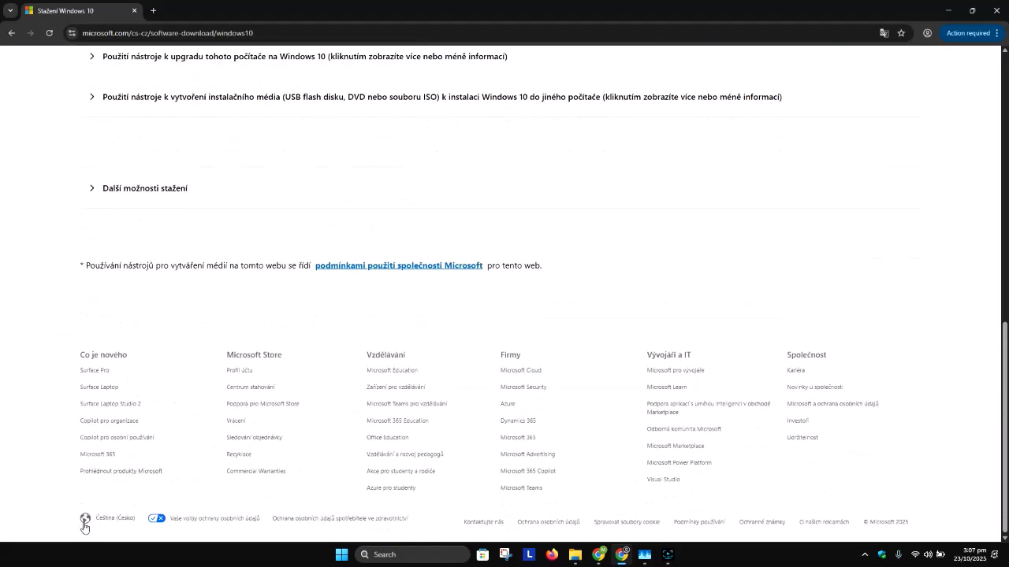
pyautogui.click(108, 520)
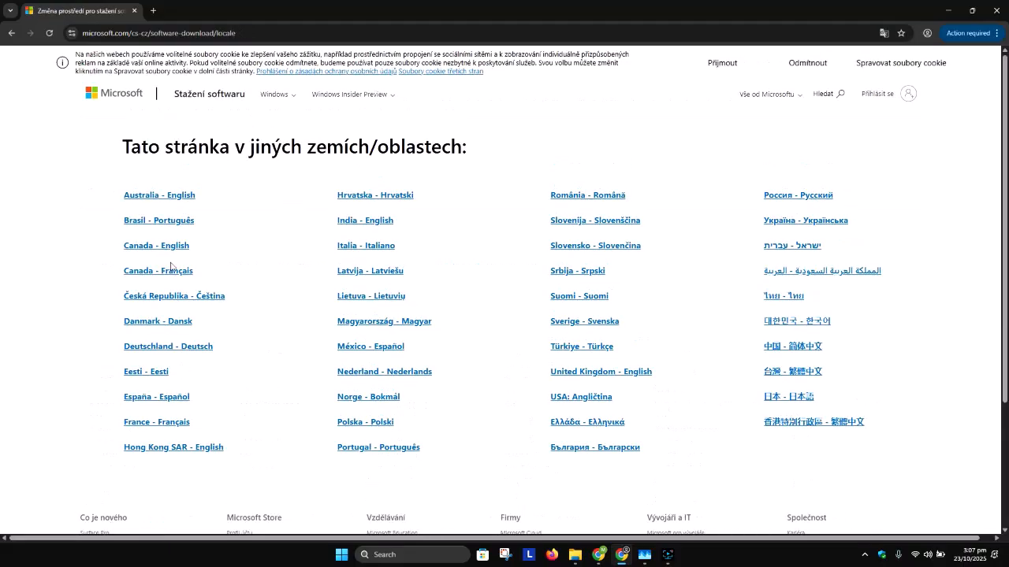
pyautogui.click(177, 196)
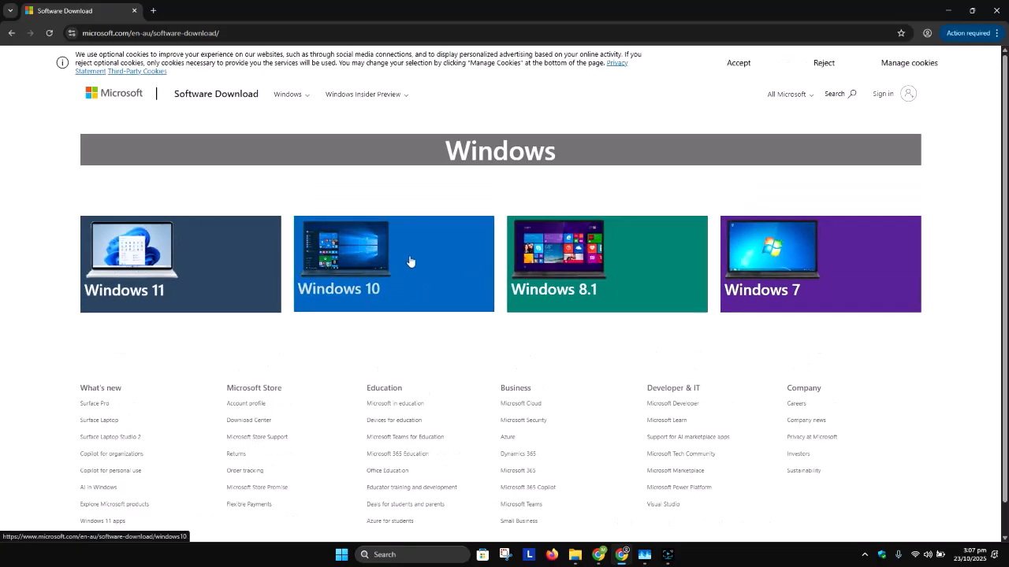
pyautogui.click(377, 260)
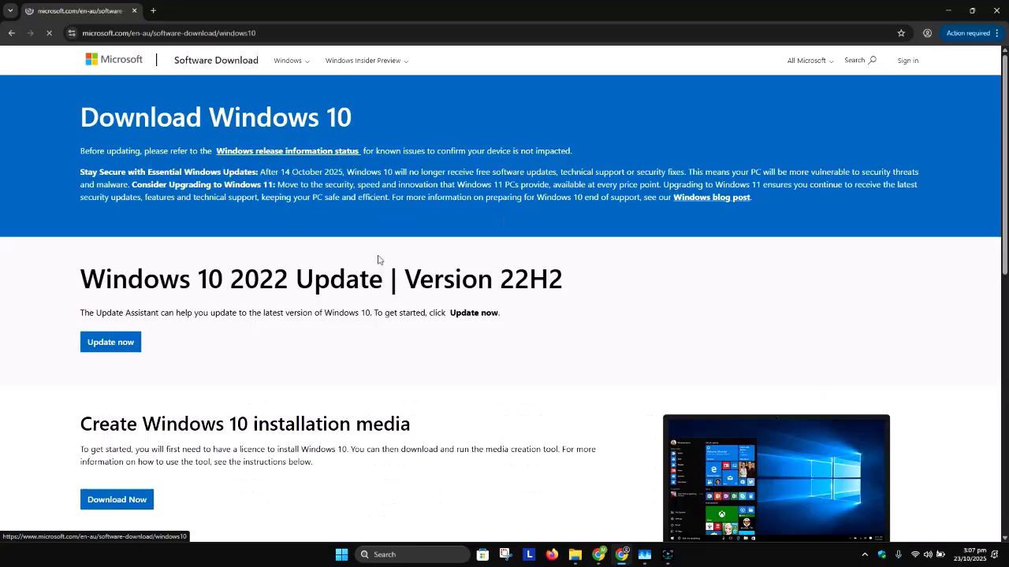
# Download the media creation tool from the "Create Windows 10 installation media" section.
pyautogui.scroll(-2, 371, 262)
pyautogui.scroll(-2, 315, 265)
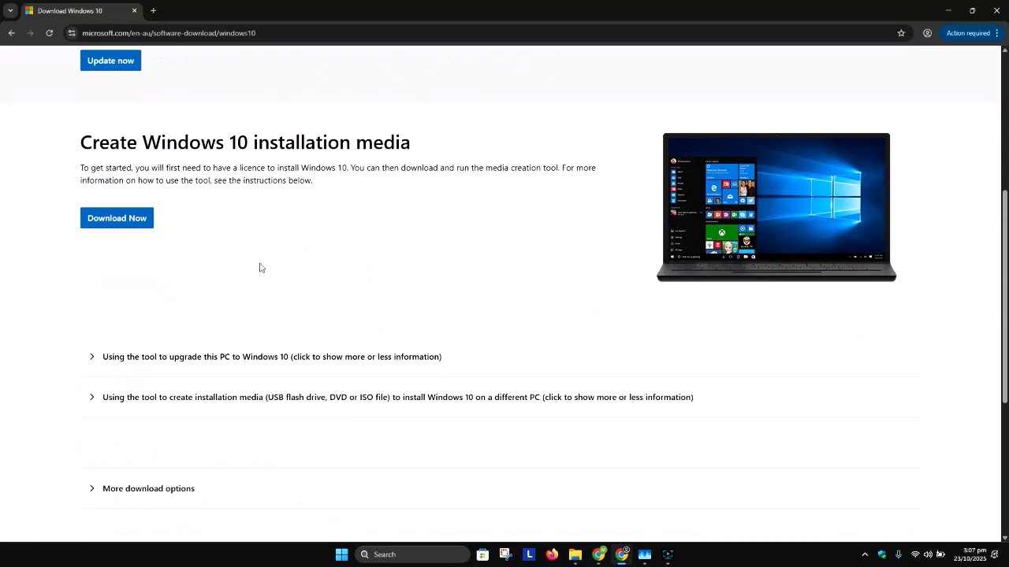
pyautogui.scroll(-1, 189, 223)
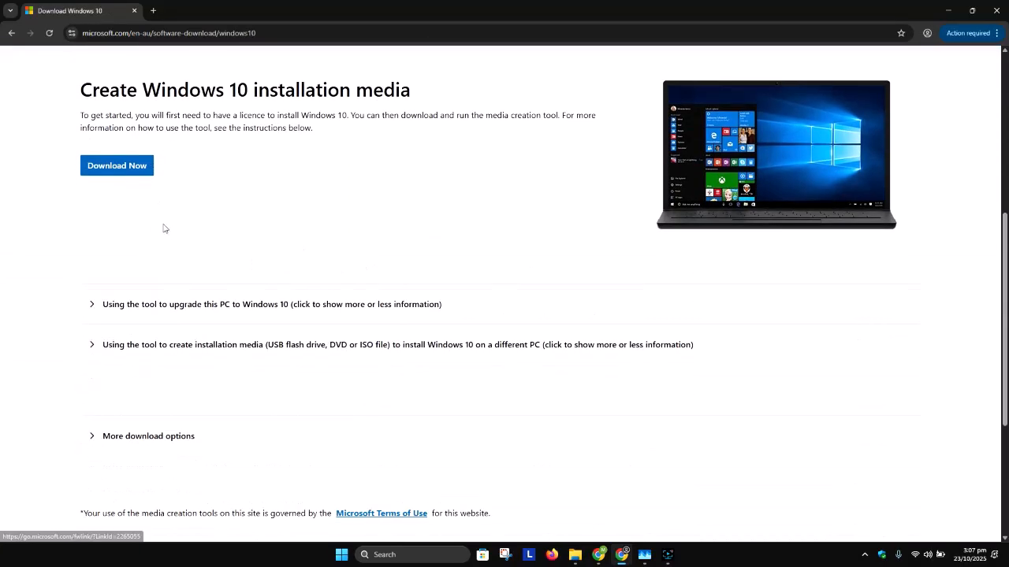
pyautogui.click(123, 167)
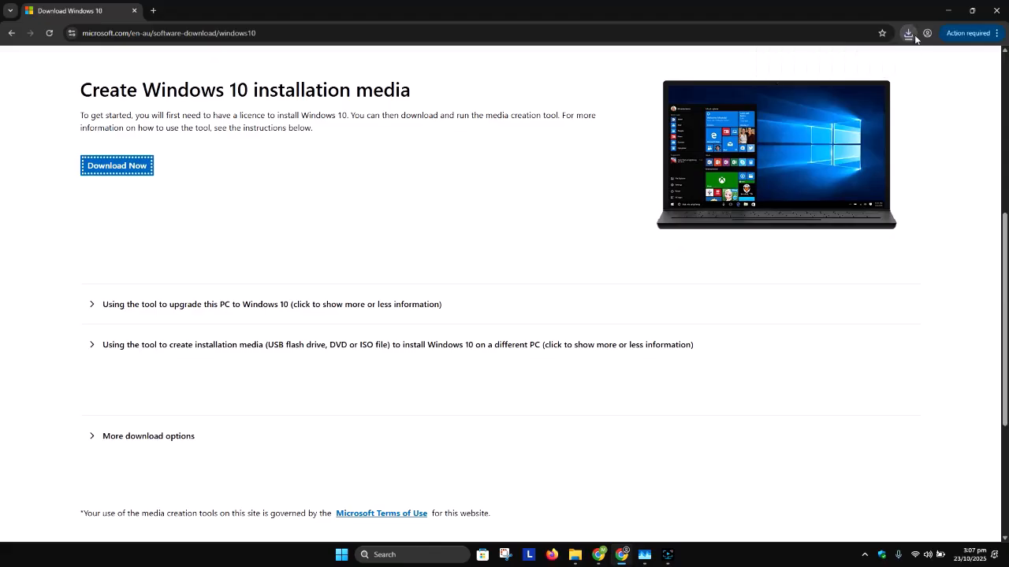
# Run the downloaded MediaCreationTool_22H2.exe and minimize the browser to reveal the setup window.
pyautogui.click(908, 34)
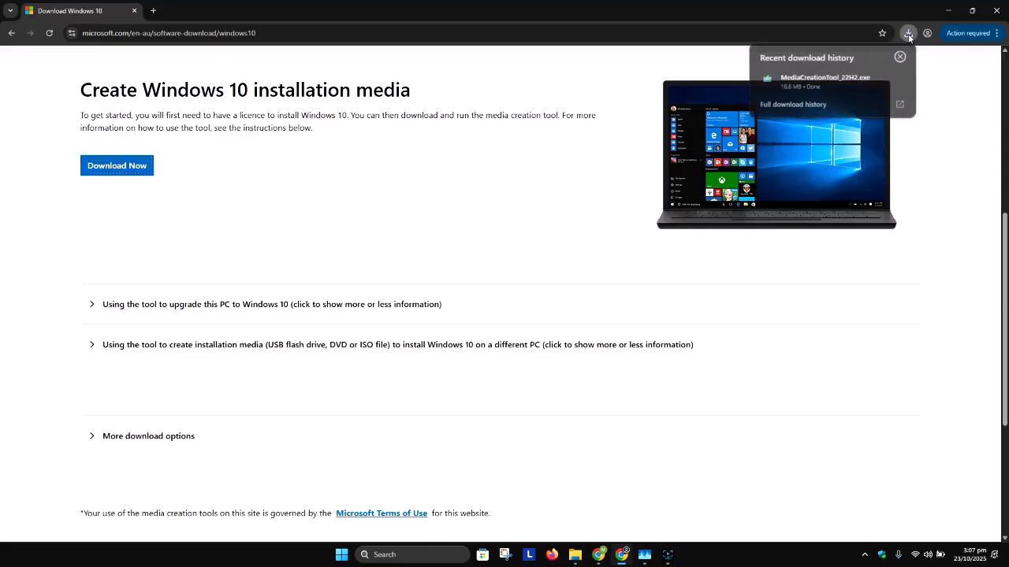
pyautogui.click(838, 78)
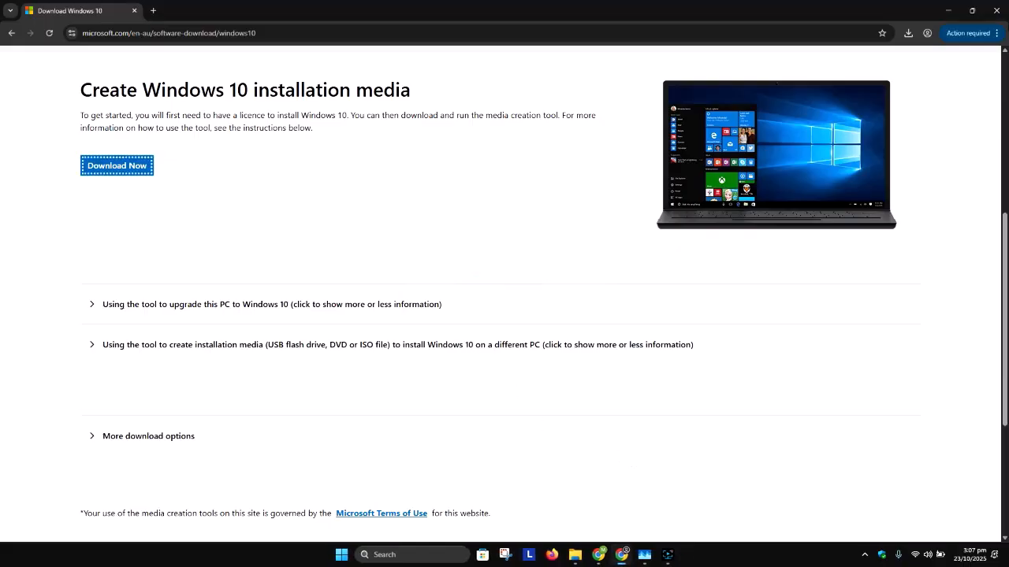
pyautogui.click(948, 10)
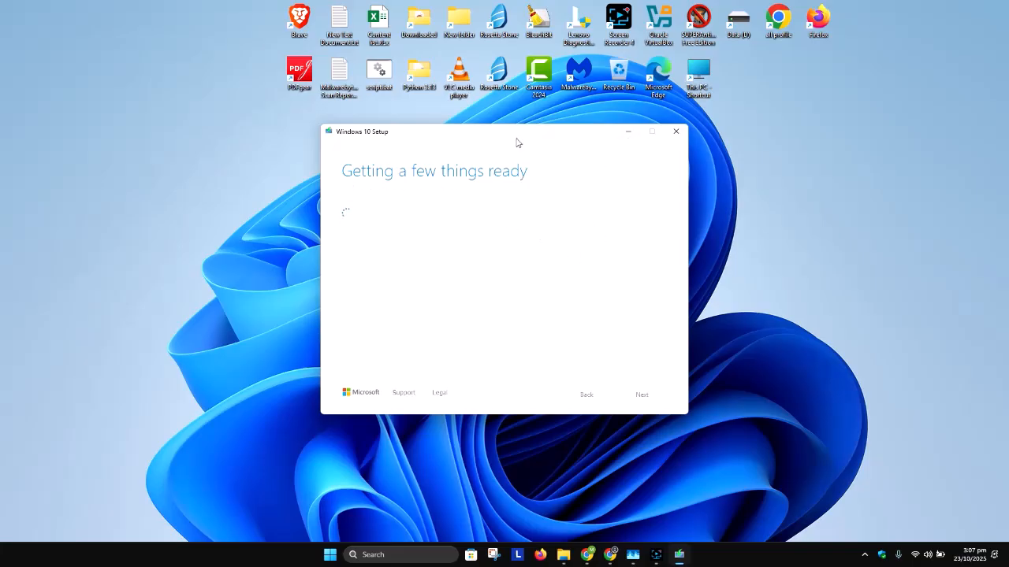
pyautogui.moveTo(517, 135); pyautogui.dragTo(682, 122)
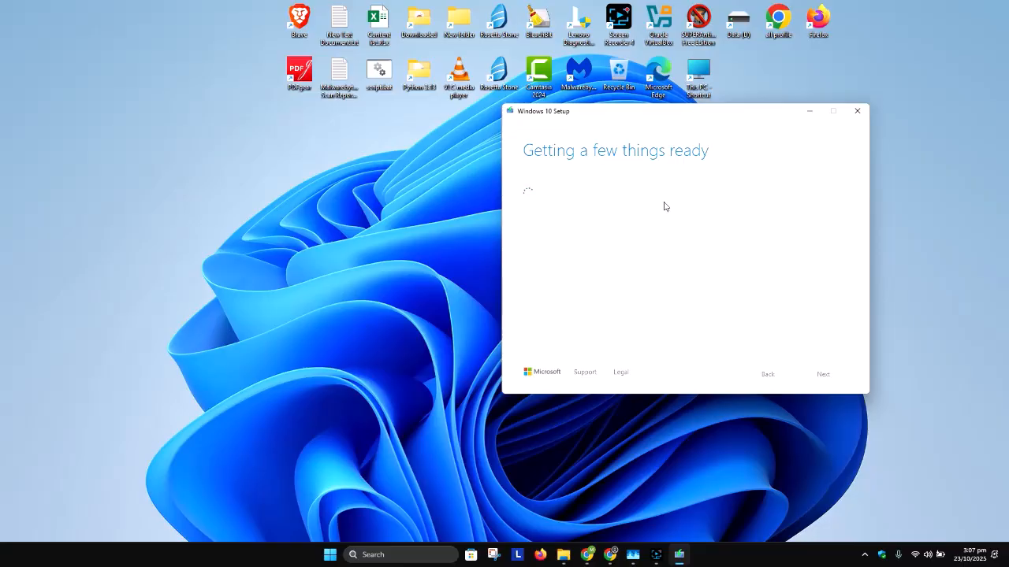
pyautogui.click(655, 554)
pyautogui.click(837, 448)
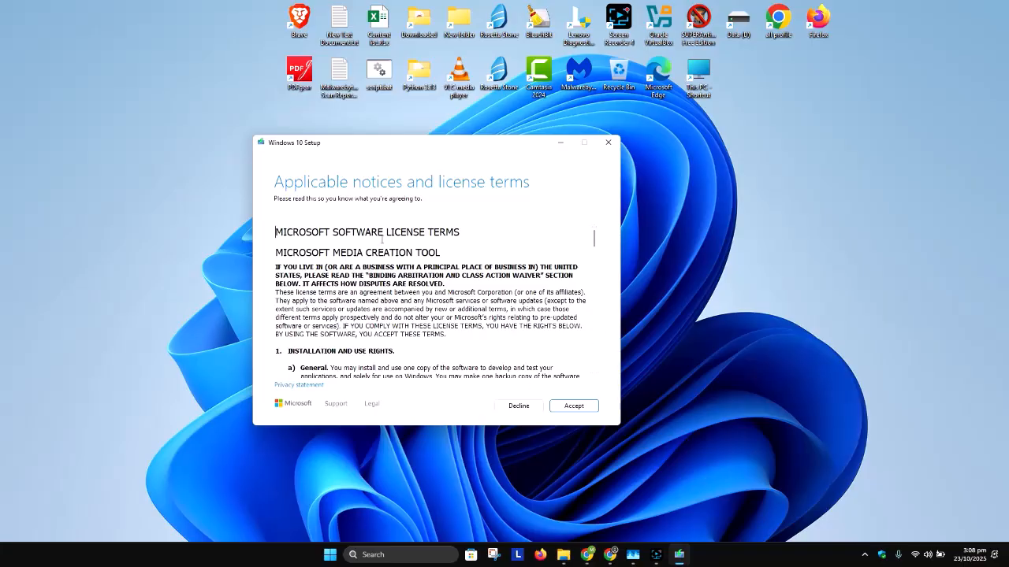
# Read through the Media Creation Tool license terms in Windows 10 Setup and accept them.
pyautogui.moveTo(595, 239); pyautogui.dragTo(610, 368)
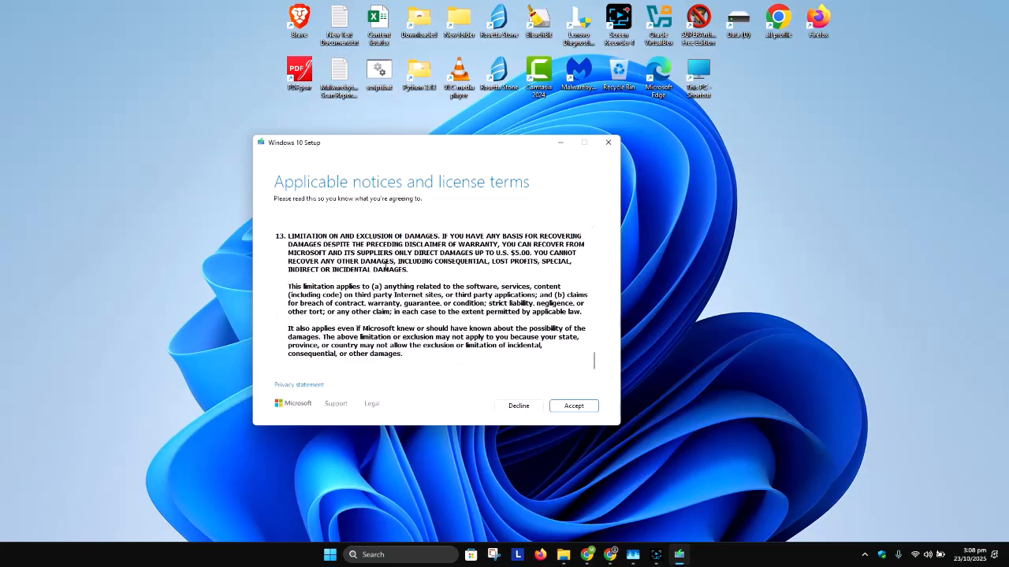
pyautogui.click(576, 410)
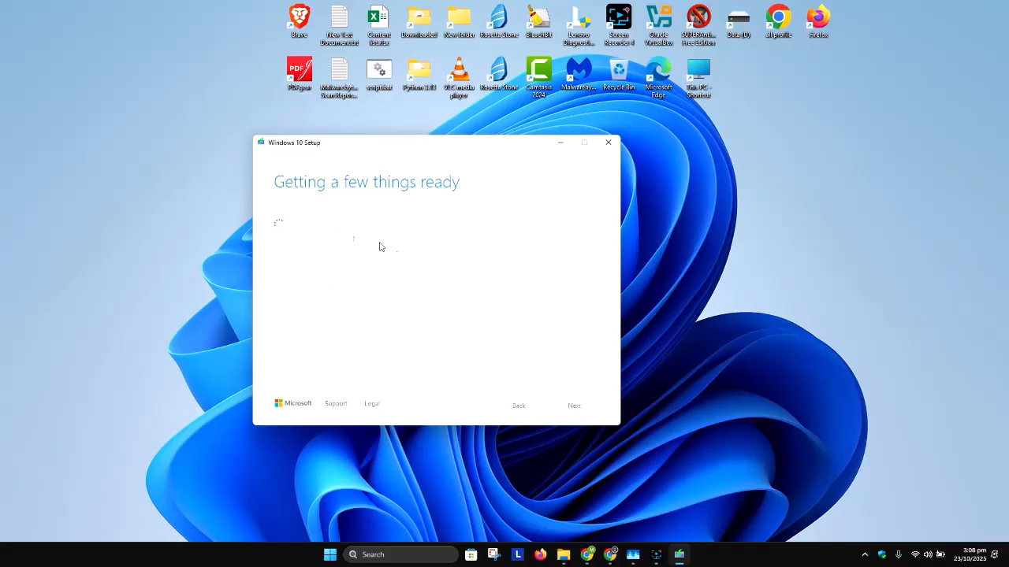
pyautogui.moveTo(441, 156); pyautogui.dragTo(424, 151)
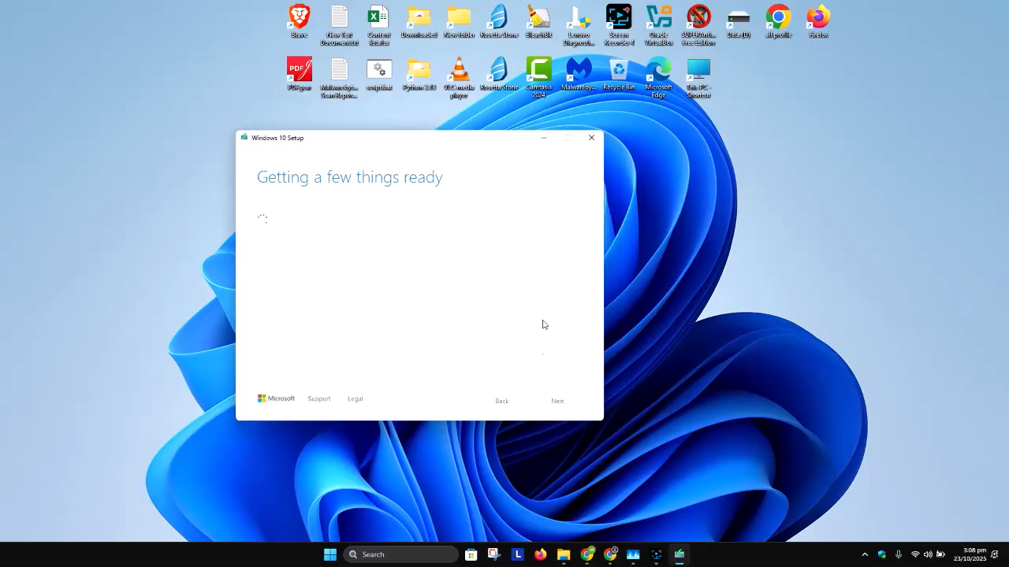
pyautogui.click(656, 554)
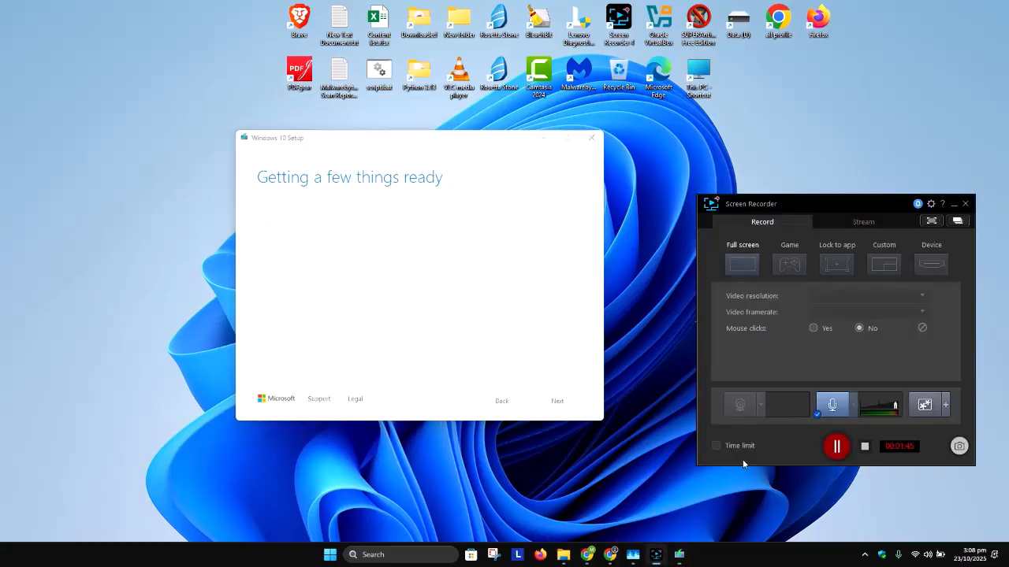
pyautogui.click(837, 446)
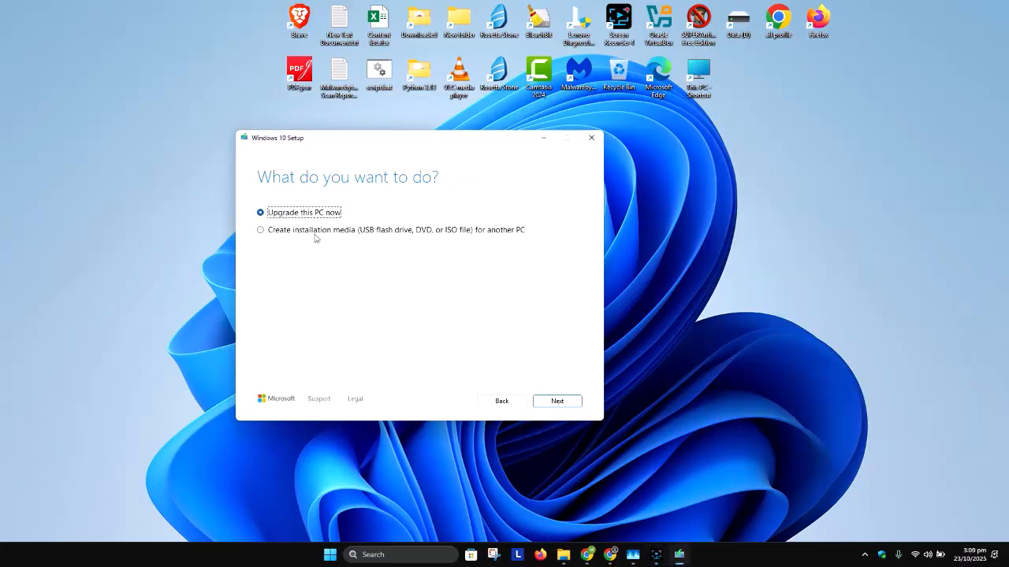
# Choose to create installation media for another PC and turn off the recommended options for this PC.
pyautogui.click(262, 231)
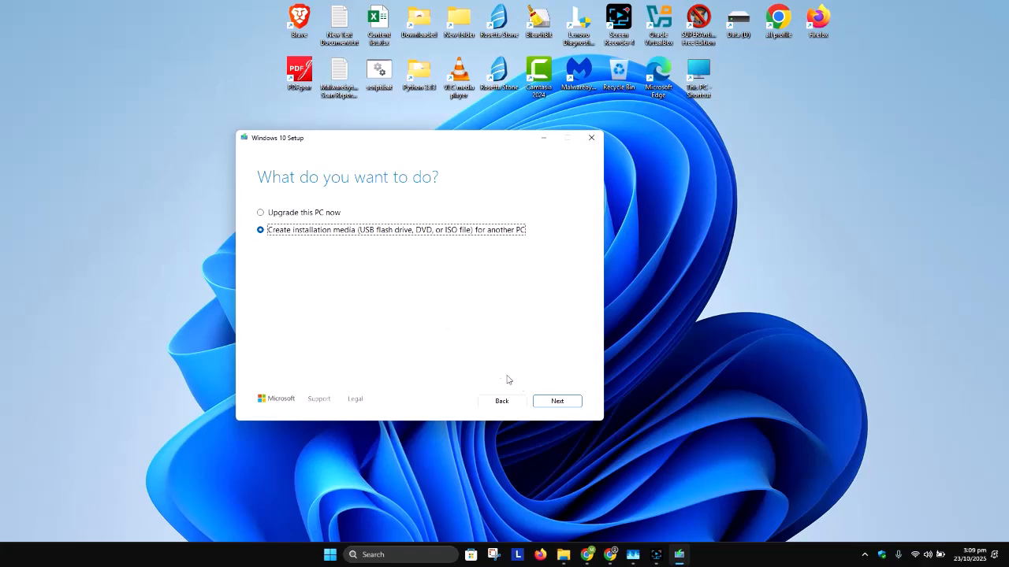
pyautogui.click(557, 401)
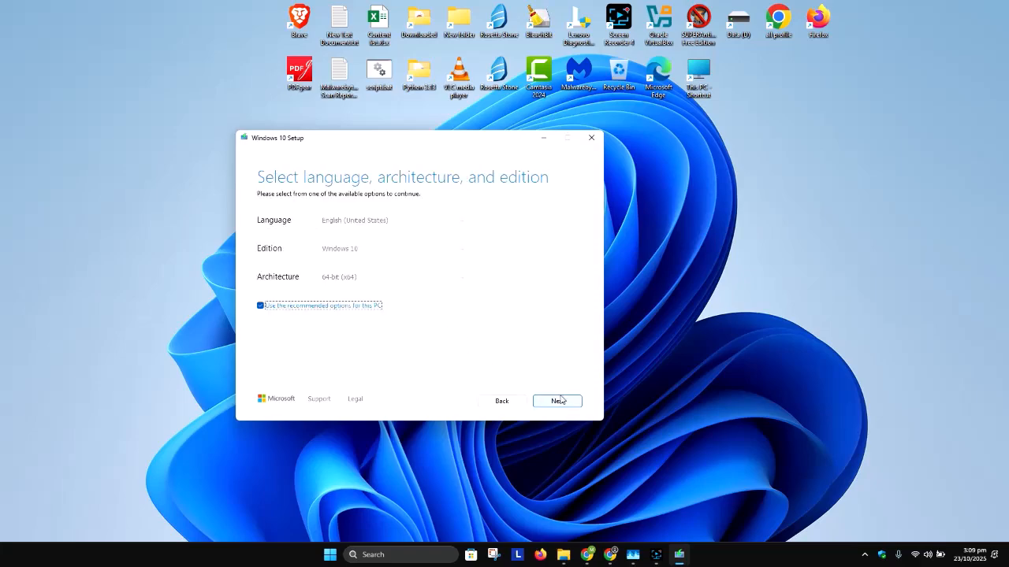
pyautogui.click(295, 310)
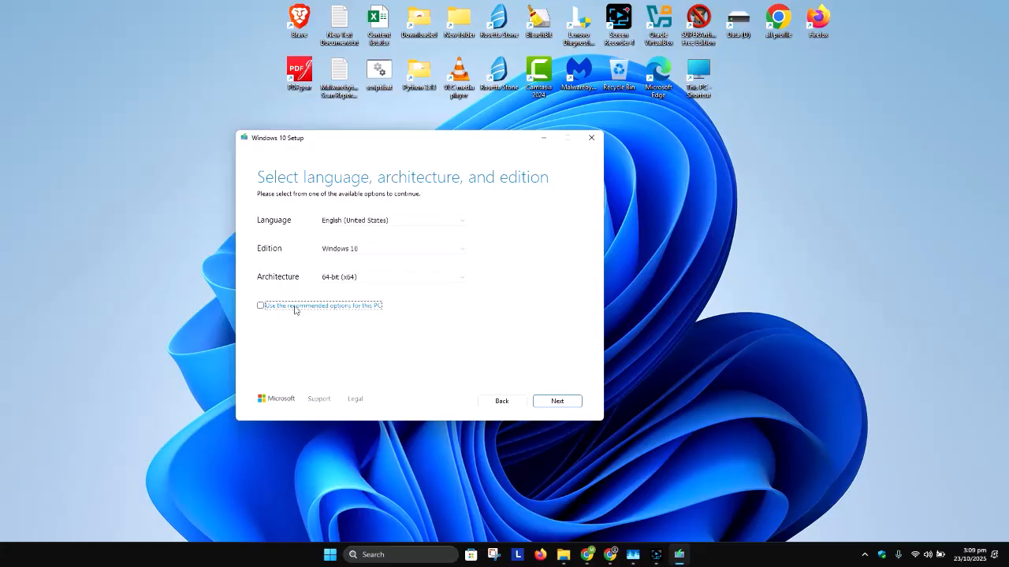
# Examine the available language, edition and architecture choices without changing the current selections.
pyautogui.click(374, 224)
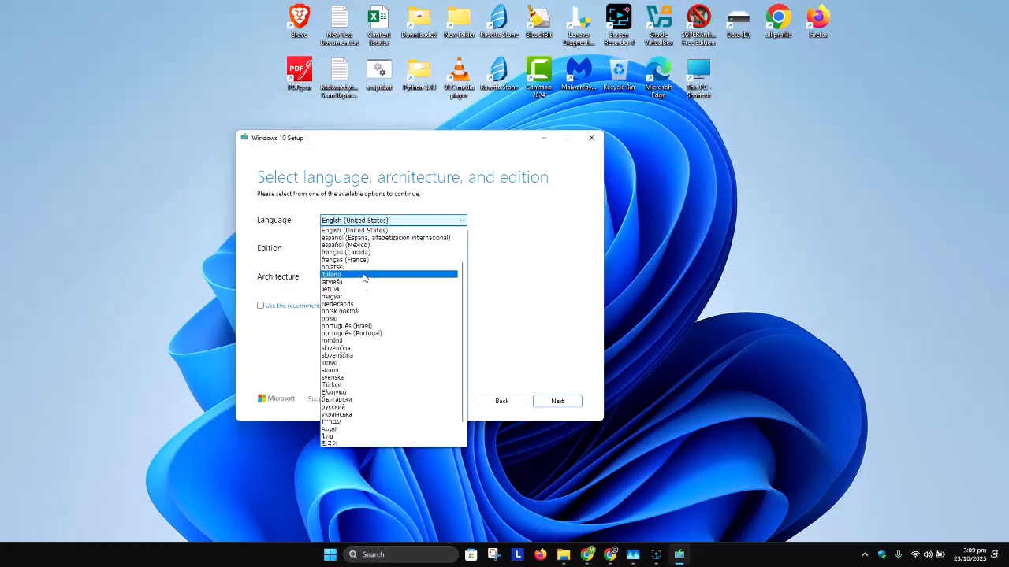
pyautogui.click(509, 252)
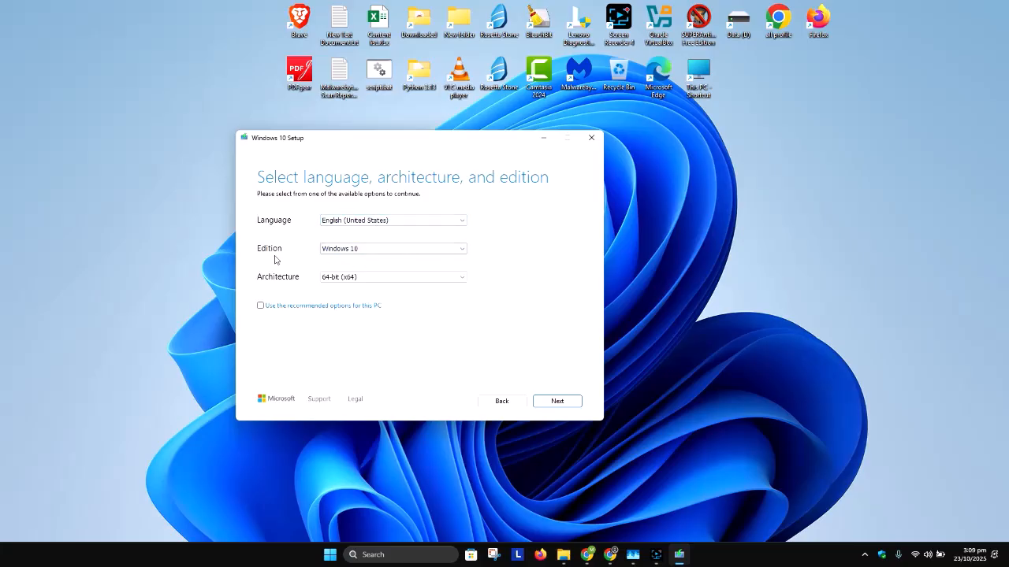
pyautogui.click(360, 248)
pyautogui.click(526, 256)
pyautogui.click(379, 277)
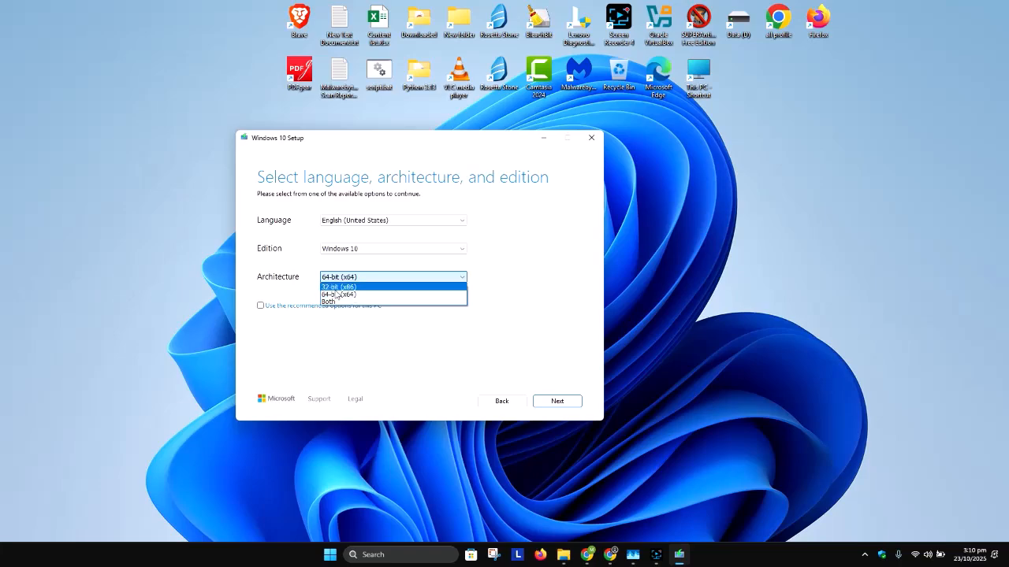
pyautogui.click(499, 317)
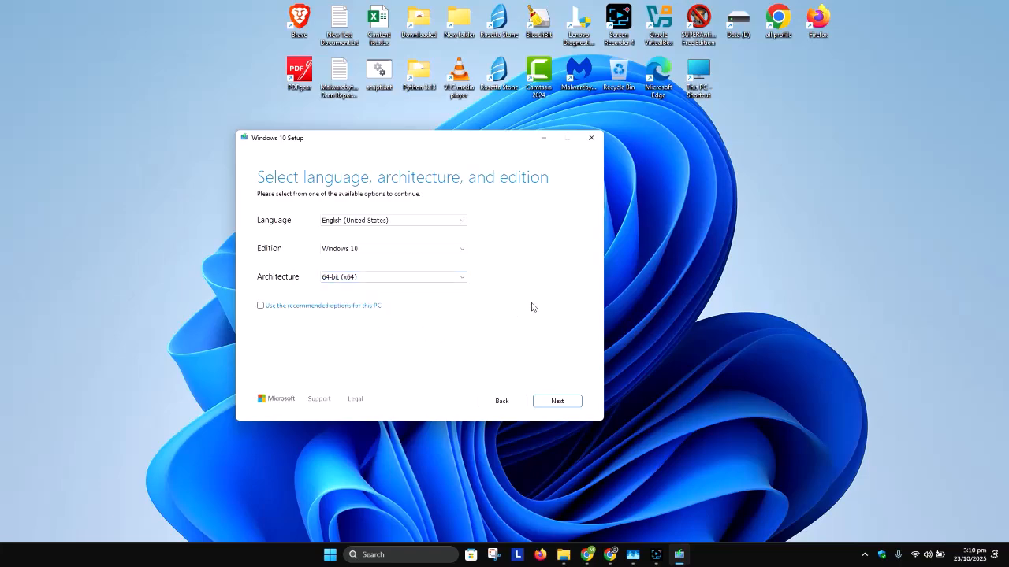
pyautogui.click(394, 276)
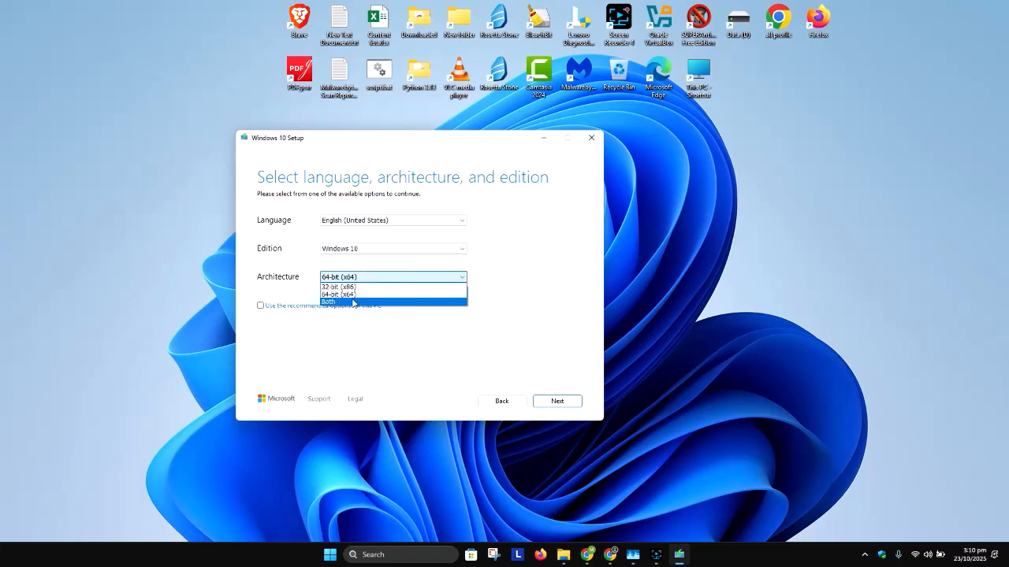
pyautogui.click(352, 338)
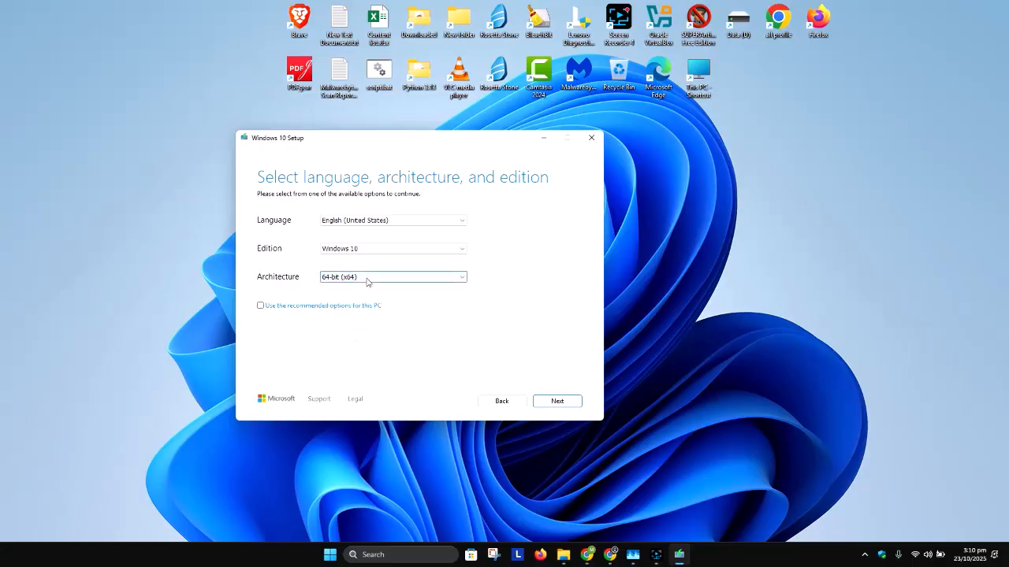
# Accept the language, edition and architecture selections and choose ISO file as the media to use.
pyautogui.click(556, 402)
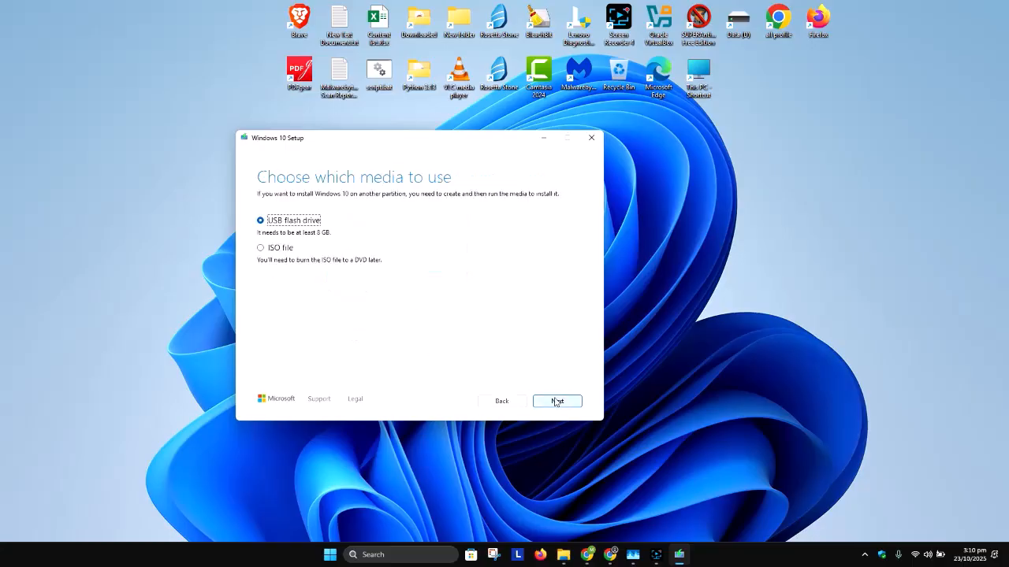
pyautogui.click(284, 253)
pyautogui.click(555, 407)
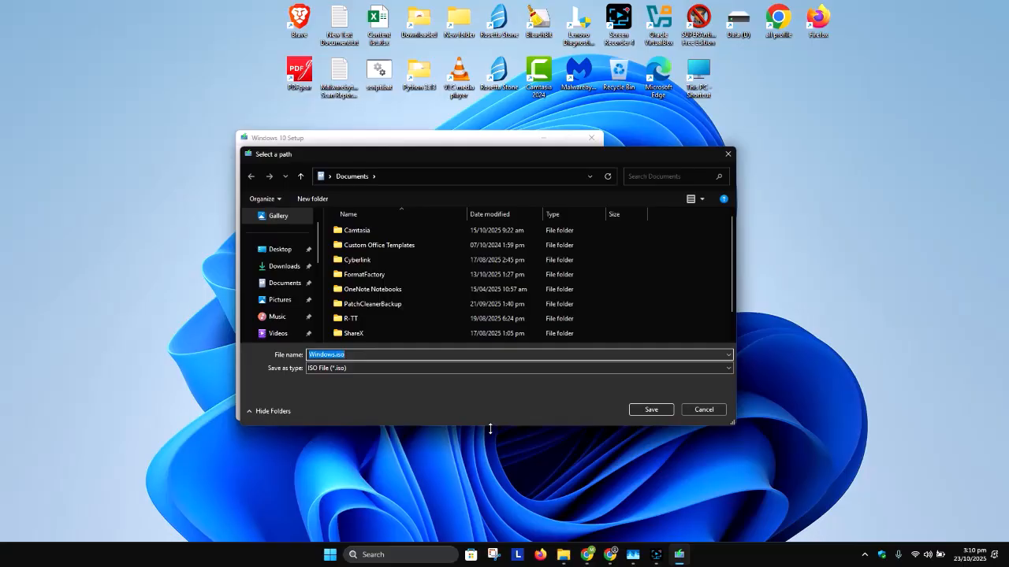
# Save the ISO file as Windows.iso in the root of the Data (D:) drive.
pyautogui.moveTo(489, 429); pyautogui.dragTo(491, 542)
pyautogui.scroll(-2, 268, 386)
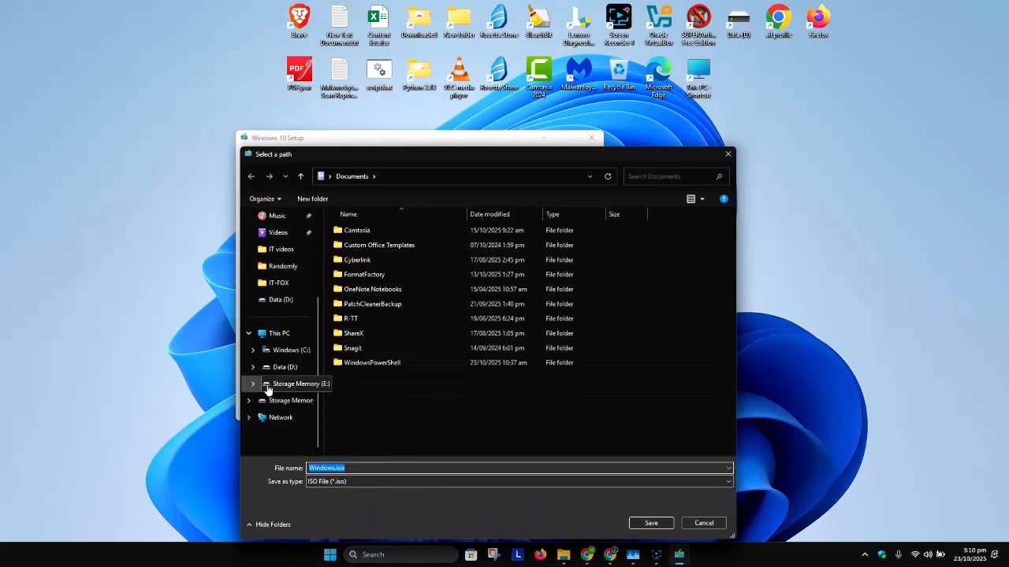
pyautogui.click(276, 370)
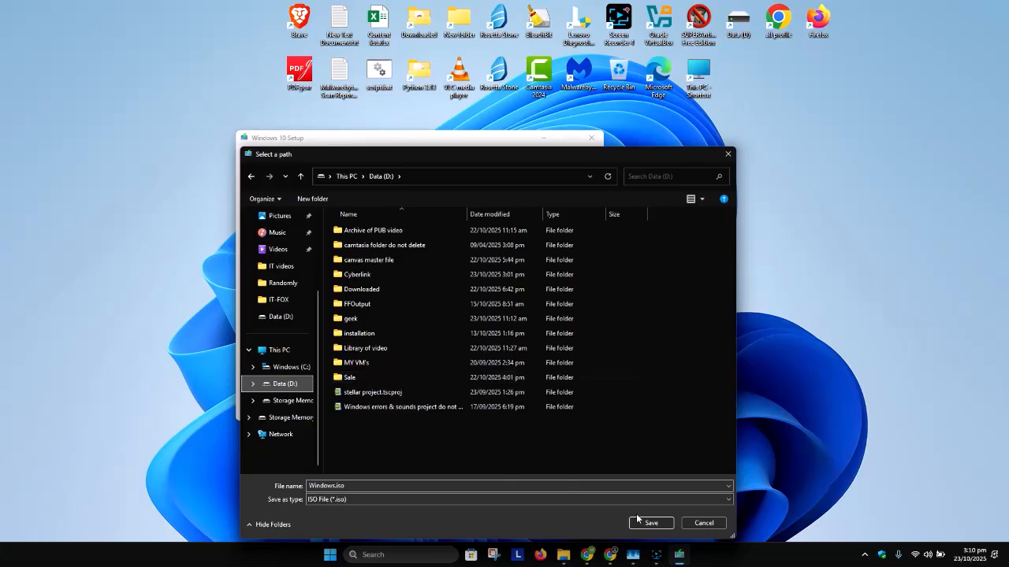
pyautogui.click(651, 523)
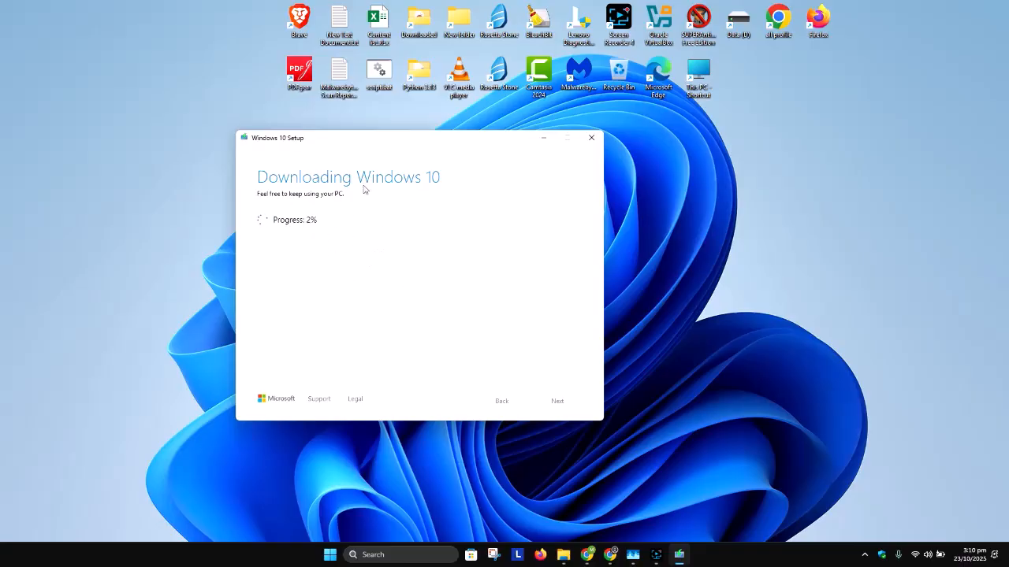
# Open the location of the finished D:\Windows.iso from Windows 10 Setup and bring File Explorer into view.
pyautogui.moveTo(395, 143); pyautogui.dragTo(371, 113)
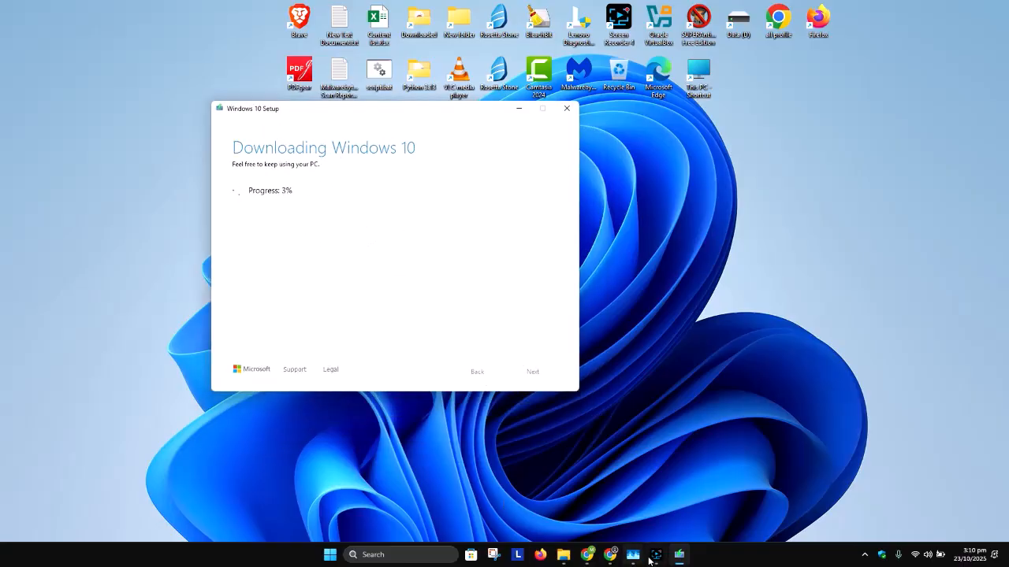
pyautogui.click(651, 555)
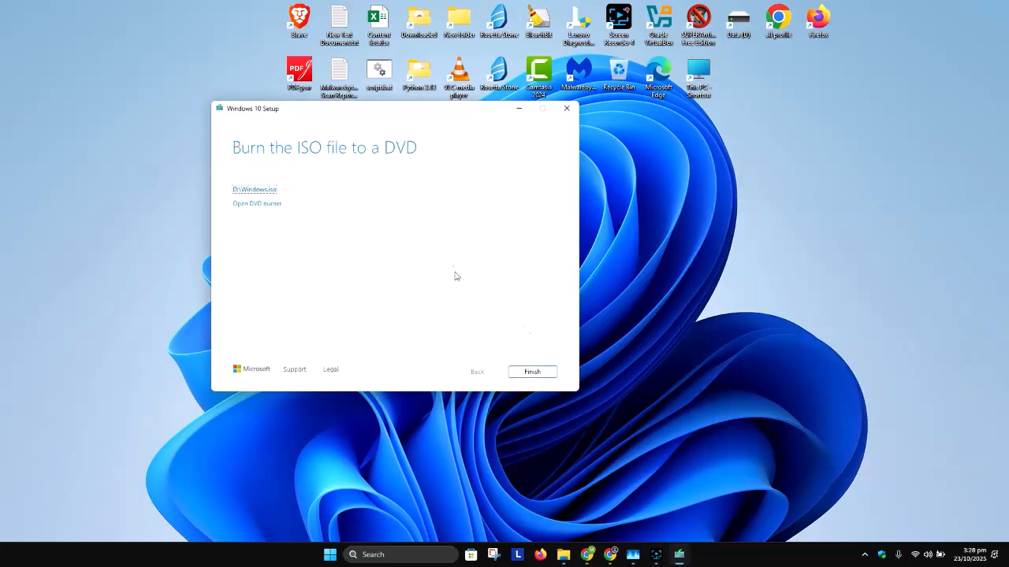
pyautogui.click(255, 191)
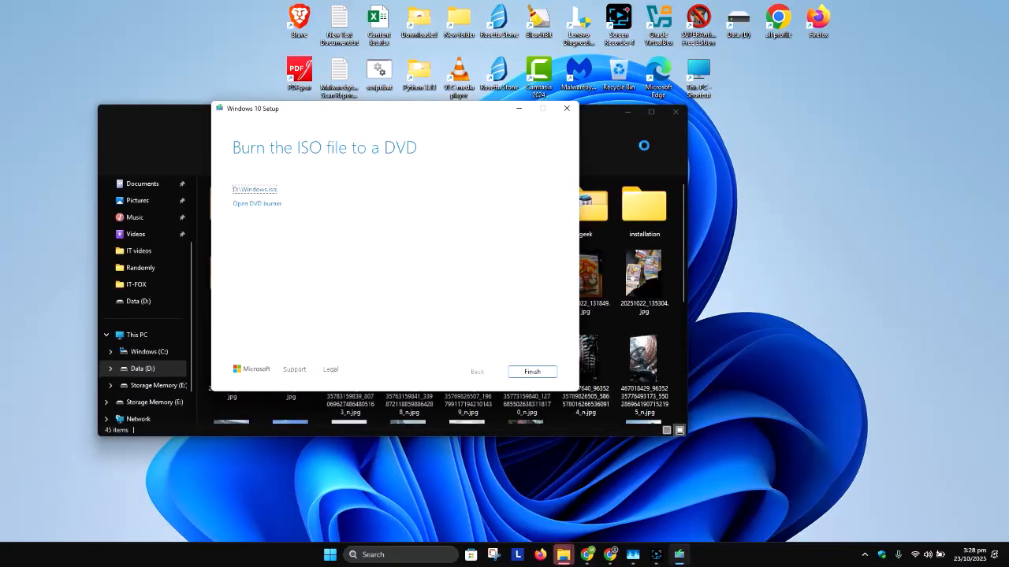
pyautogui.moveTo(473, 116); pyautogui.dragTo(528, 134)
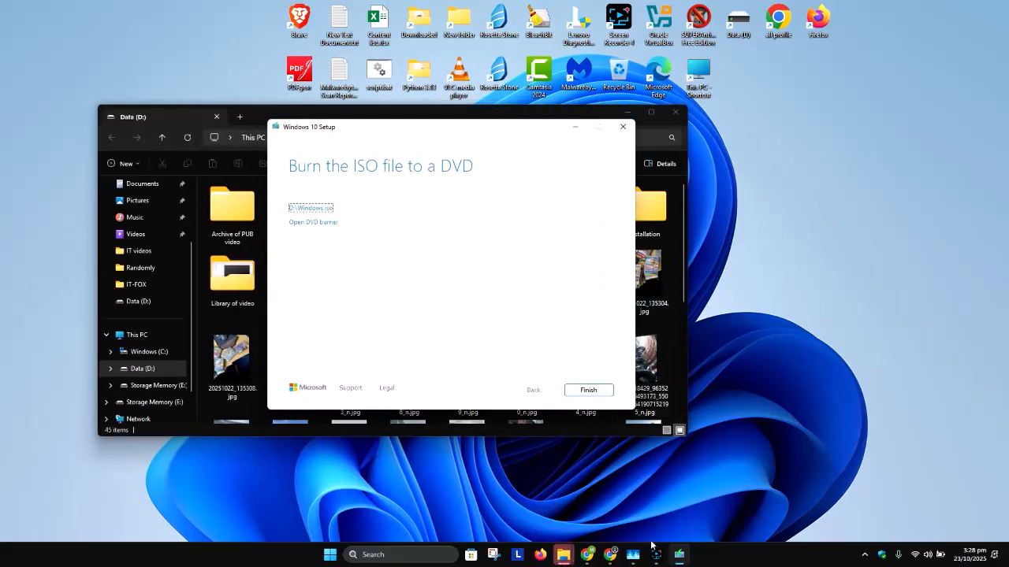
pyautogui.click(664, 559)
pyautogui.click(836, 447)
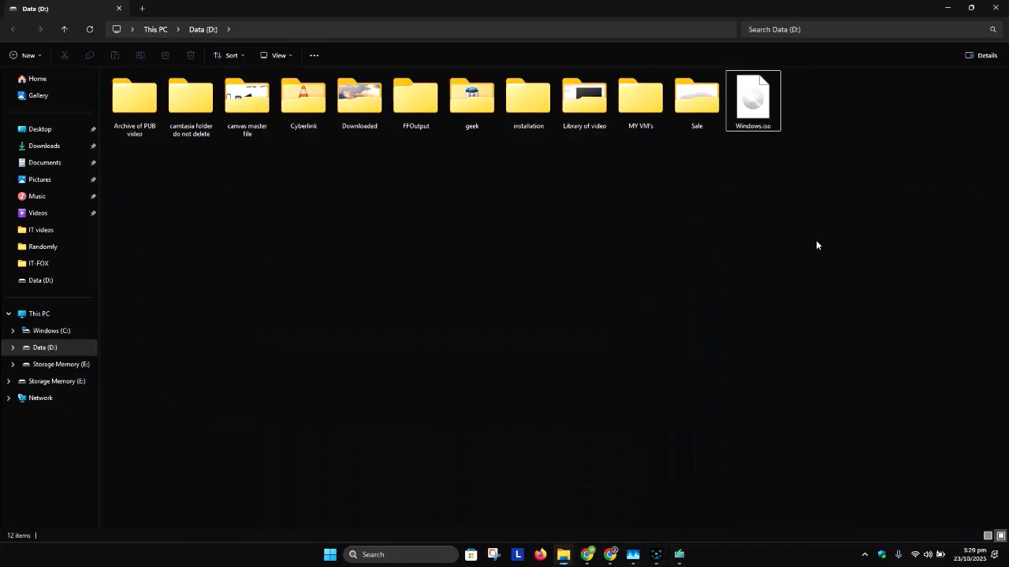
# Rename the Windows.iso file on the Data (D:) drive to Windows 10.iso.
pyautogui.click(766, 128)
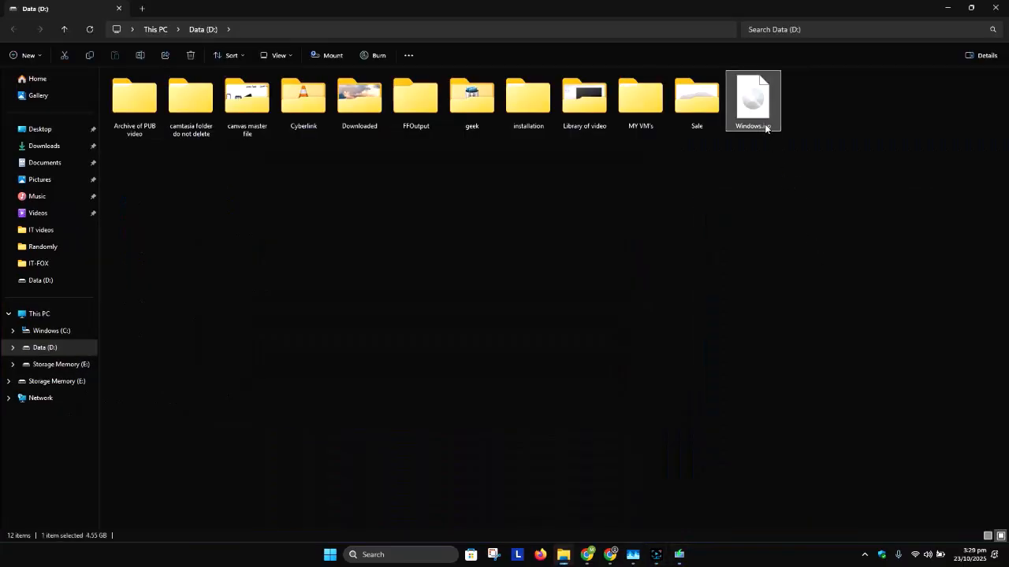
pyautogui.press('F1')
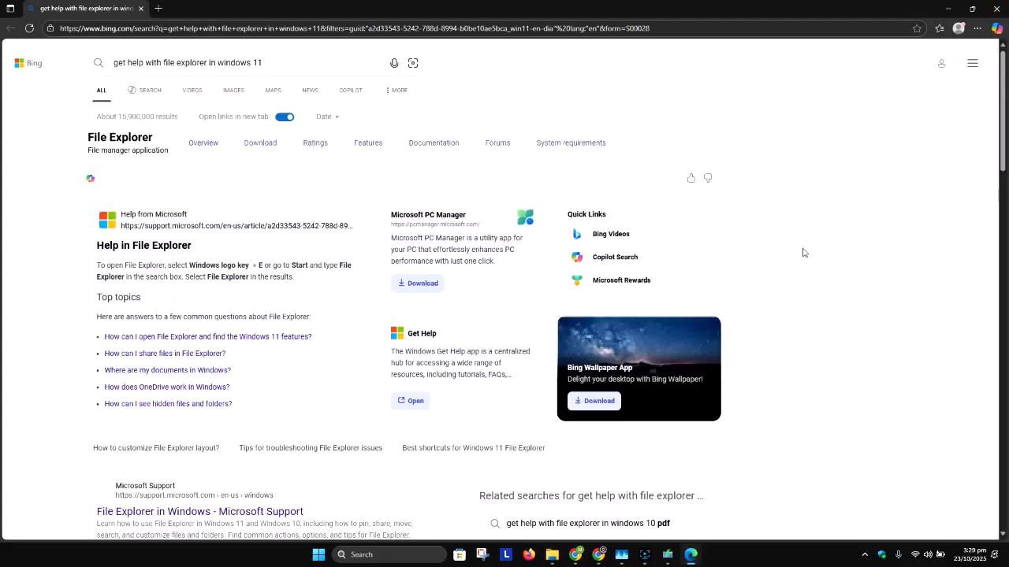
pyautogui.click(996, 9)
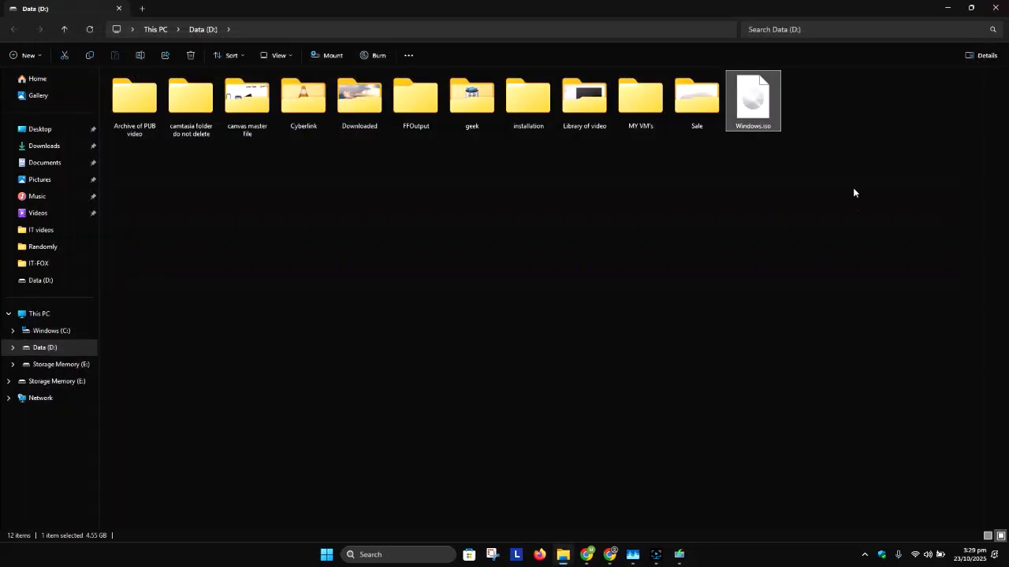
pyautogui.press('F2')
pyautogui.click(762, 127)
pyautogui.write('10')
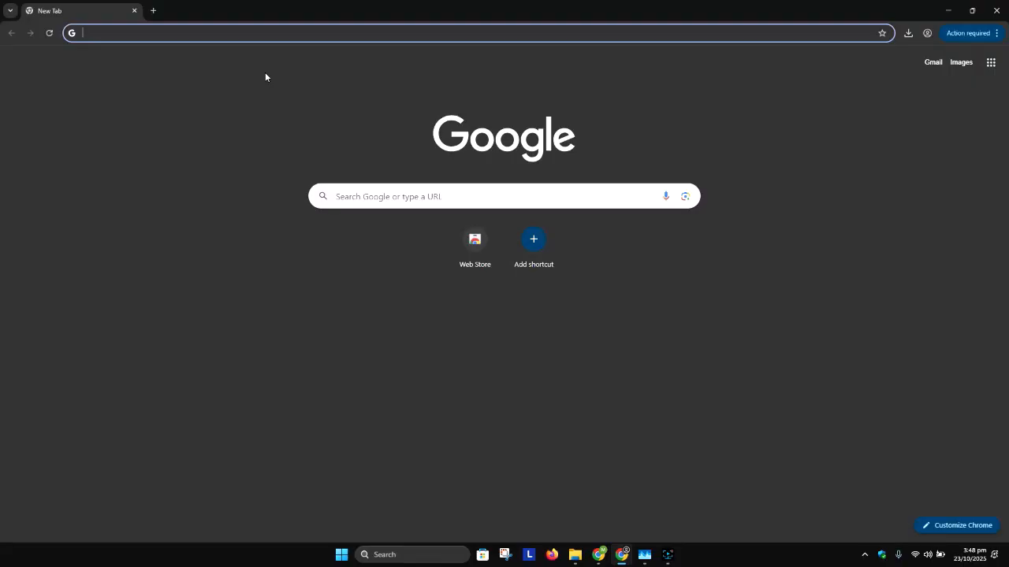
# Switch to Chrome, search Google for rufus, and open the rufus.ie site, consenting to its data-use request.
pyautogui.write('rufus')
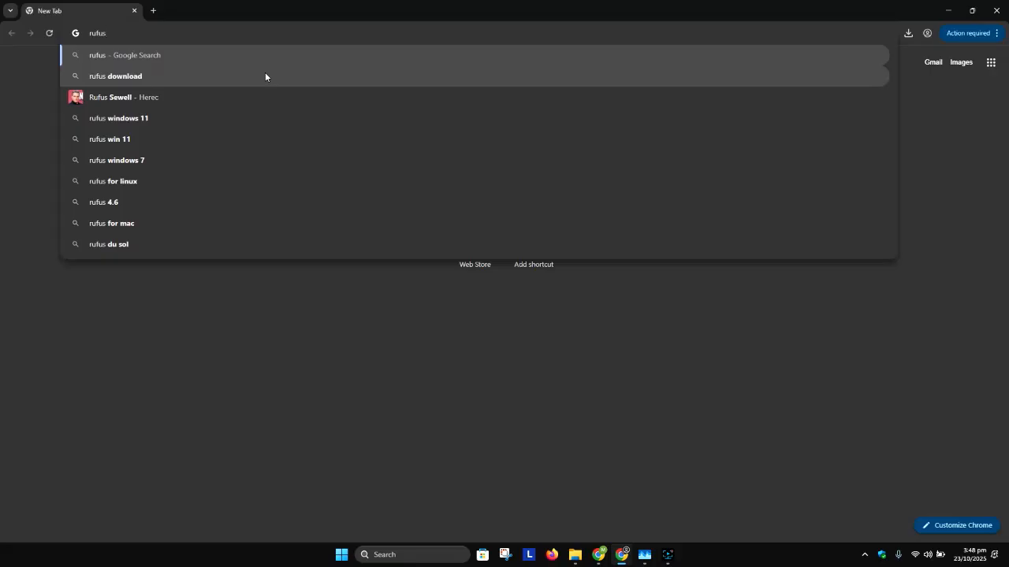
pyautogui.press('Return')
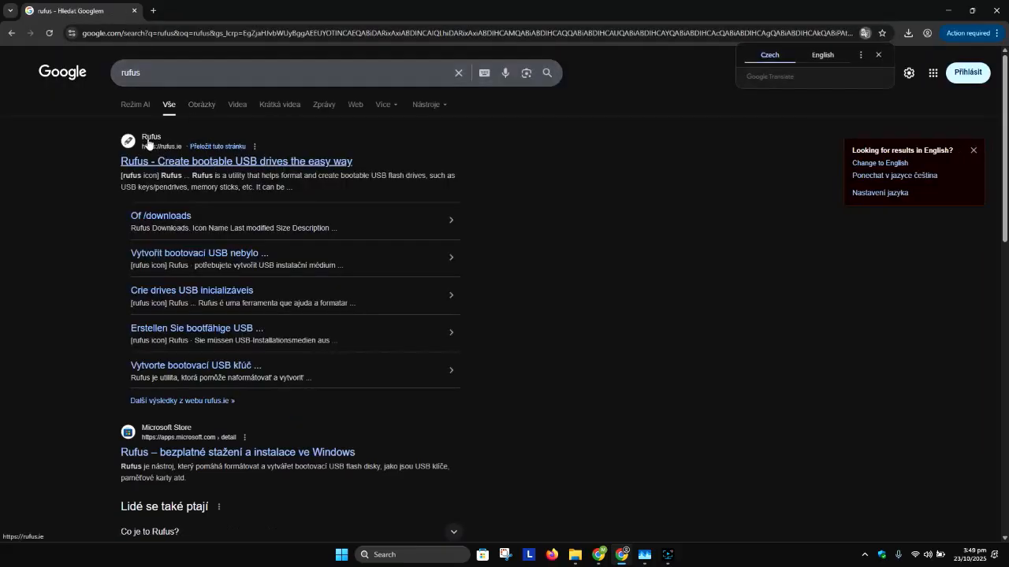
pyautogui.click(135, 163)
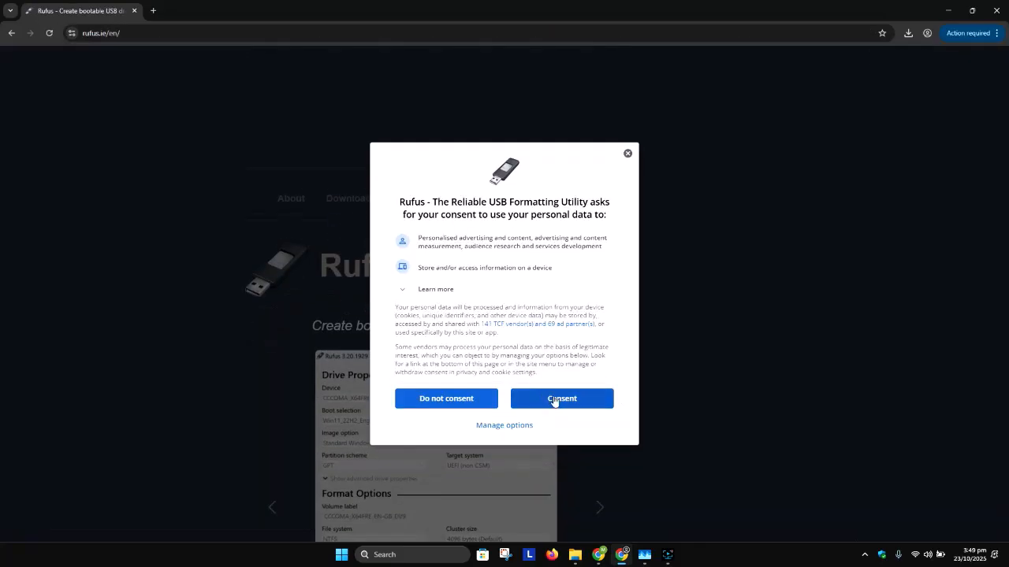
pyautogui.click(554, 400)
# Compare the Windows x64 and Windows x86 platform entries in the Rufus latest releases table.
pyautogui.scroll(-4, 378, 236)
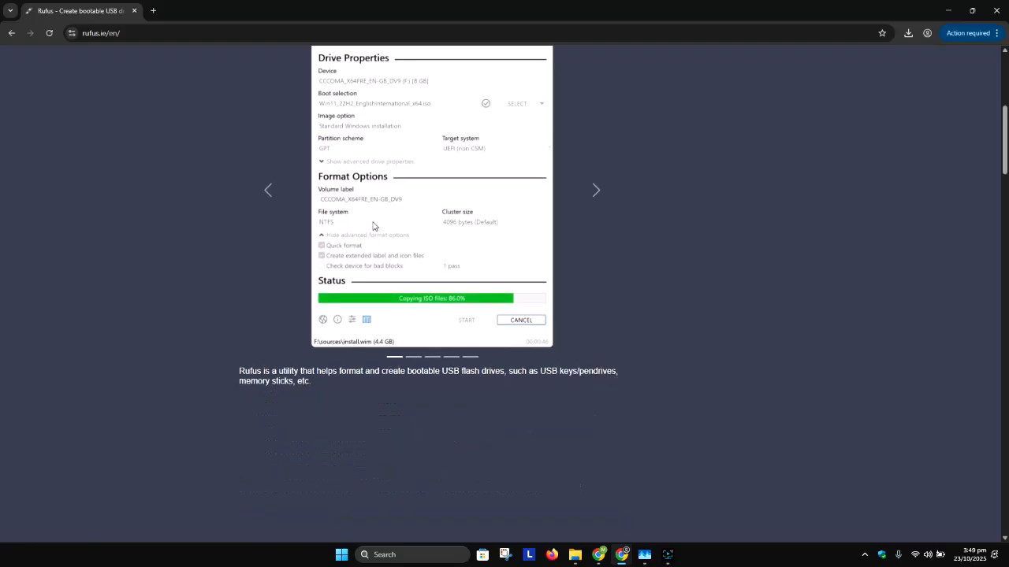
pyautogui.scroll(-3, 372, 226)
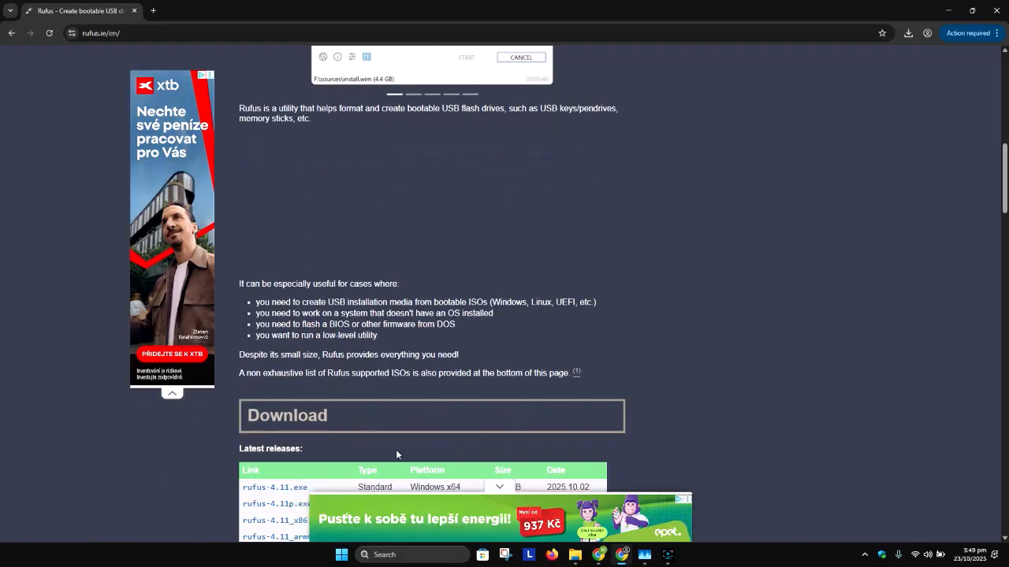
pyautogui.scroll(-2, 294, 415)
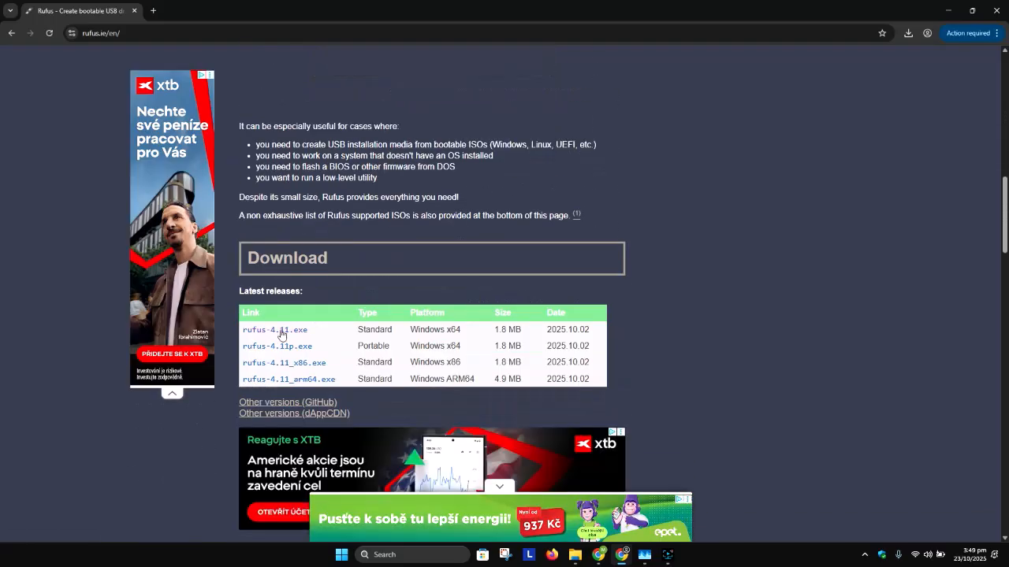
pyautogui.moveTo(470, 332); pyautogui.dragTo(406, 333)
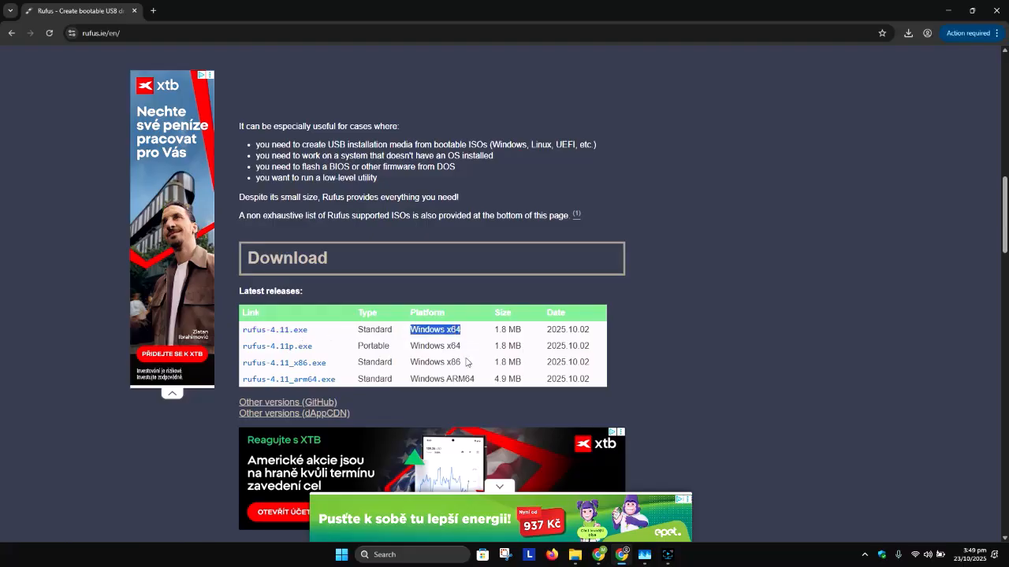
pyautogui.moveTo(471, 368); pyautogui.dragTo(409, 367)
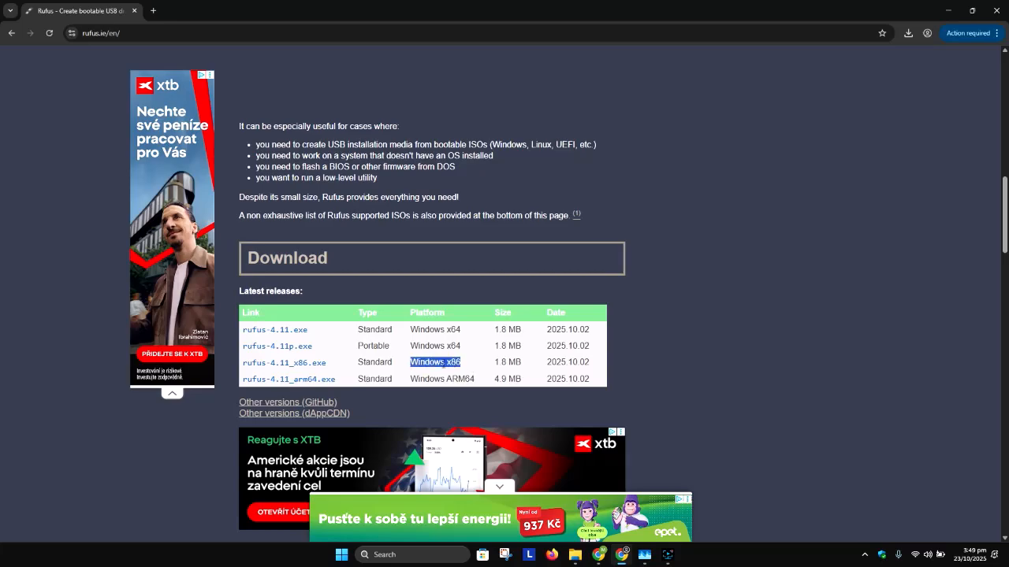
# Run dxdiag to check whether this PC's operating system is 32-bit or 64-bit, and close the tool.
pyautogui.click(383, 555)
pyautogui.write('dxdiag')
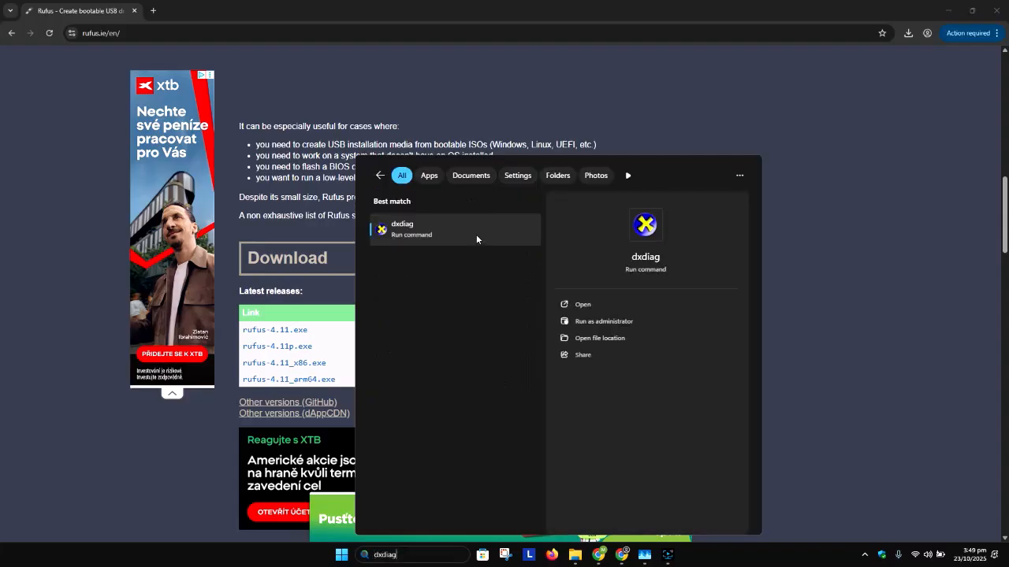
pyautogui.click(475, 234)
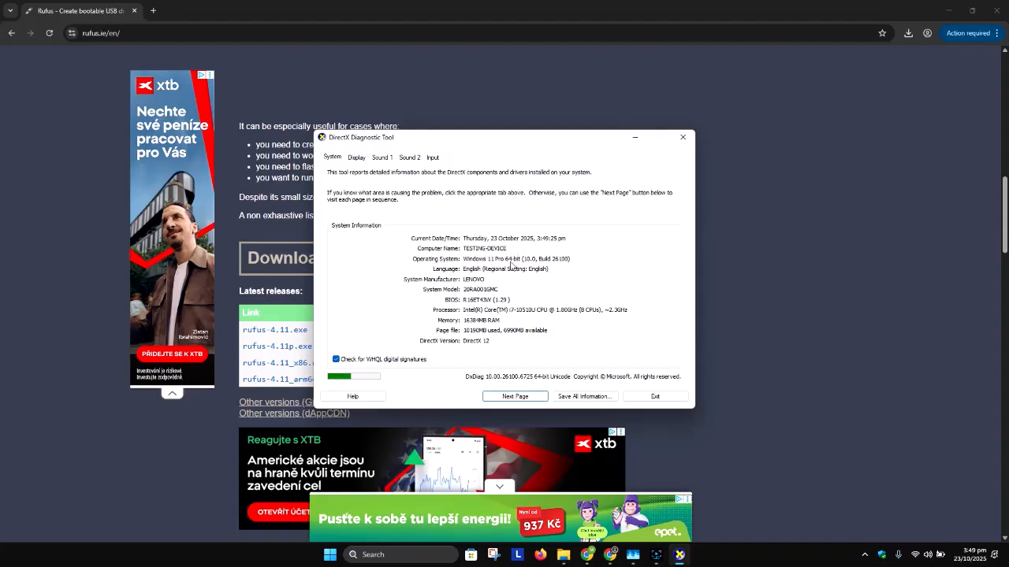
pyautogui.click(682, 137)
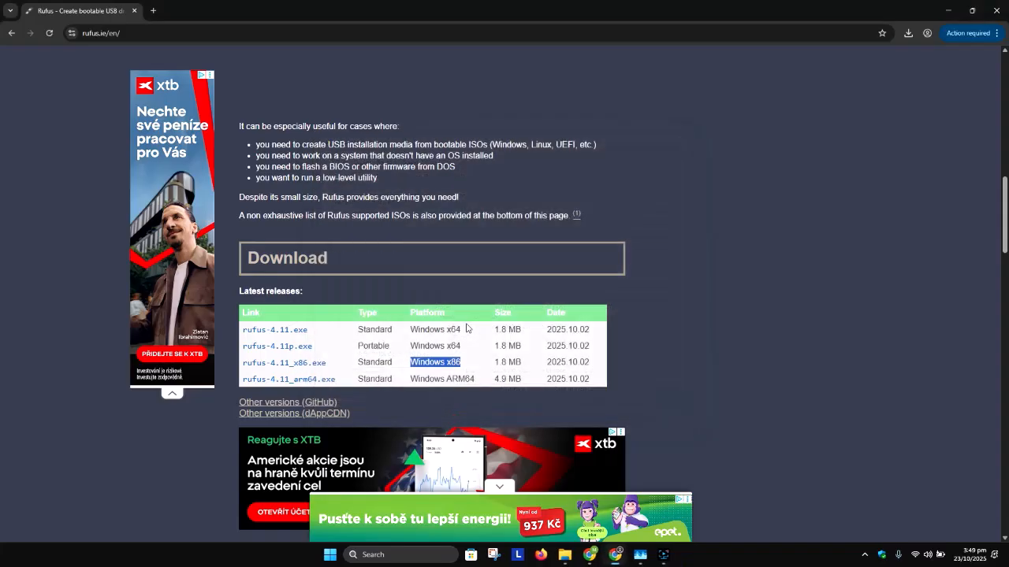
# Download rufus-4.11.exe for Windows x64, dismissing the advertisement, and launch it from the Downloads folder.
pyautogui.click(293, 332)
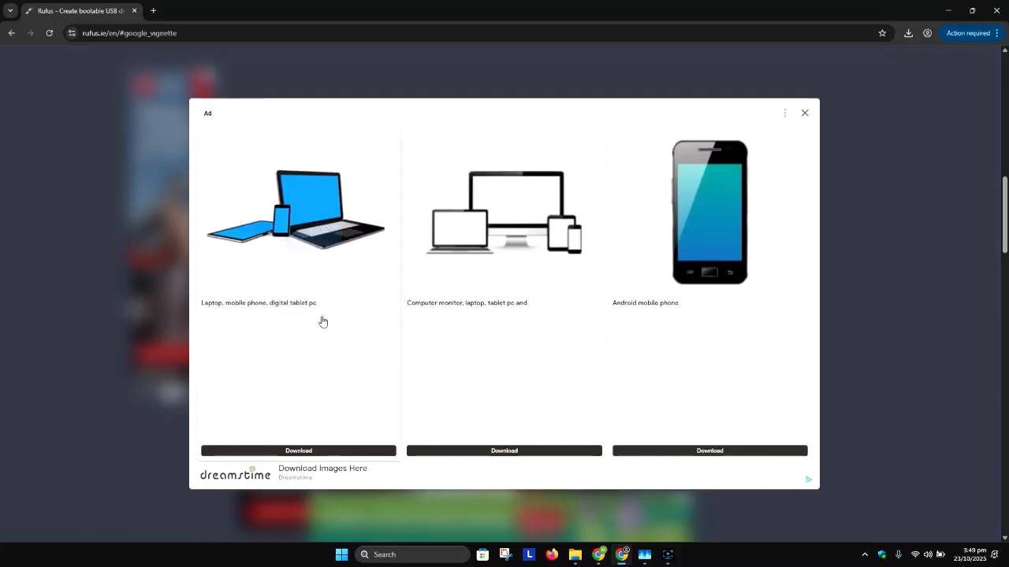
pyautogui.click(805, 116)
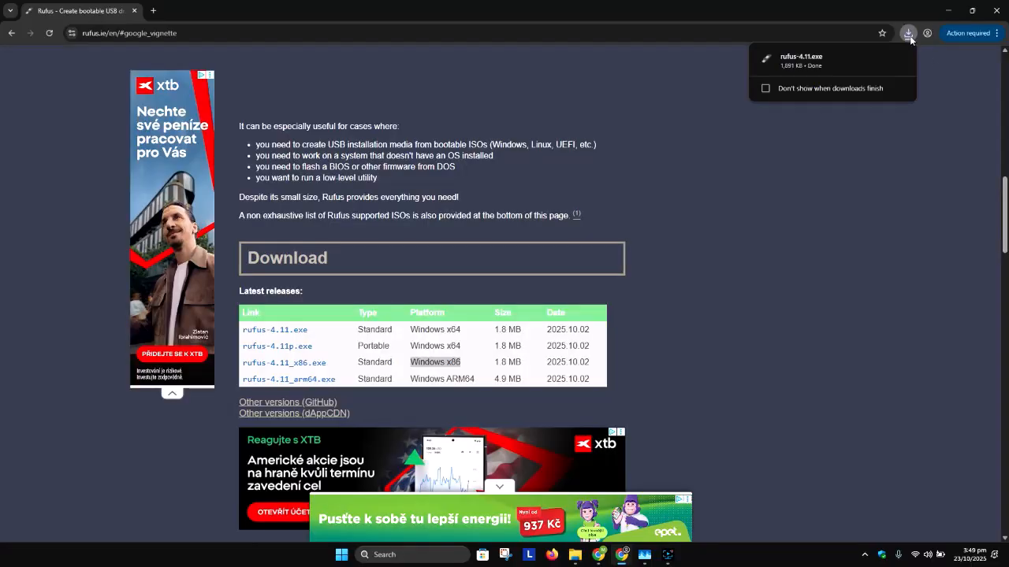
pyautogui.click(880, 59)
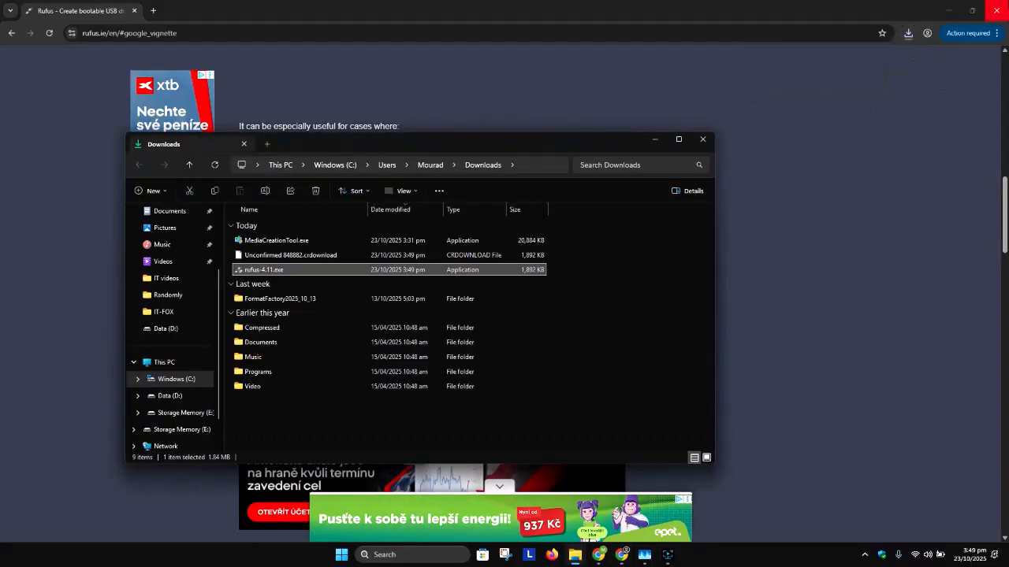
pyautogui.click(950, 13)
pyautogui.doubleClick(280, 271)
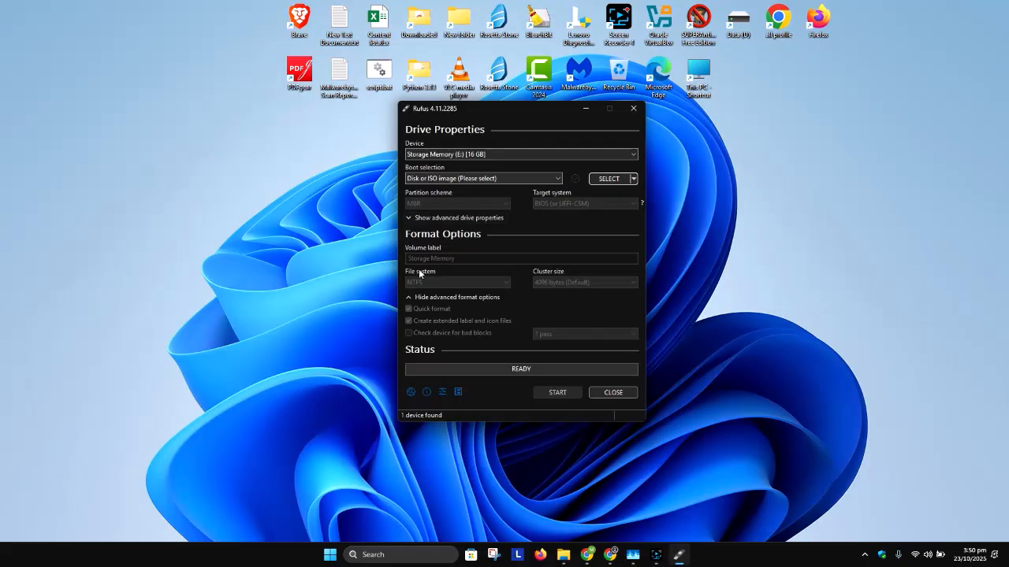
# Check the Data (D:) drive in File Explorer for the saved Windows ISO files and return to Rufus.
pyautogui.click(343, 170)
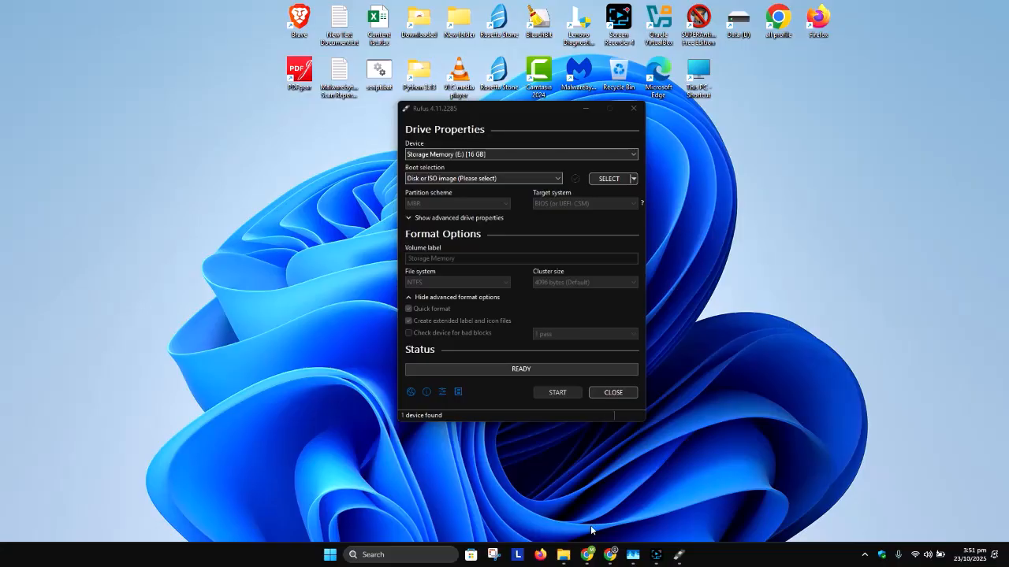
pyautogui.moveTo(565, 556)
pyautogui.click(508, 500)
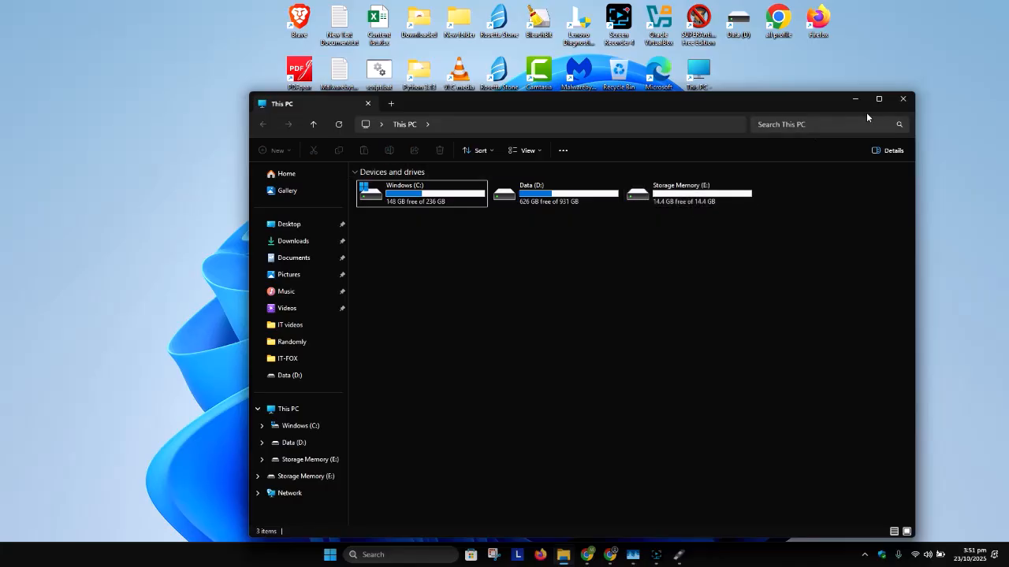
pyautogui.click(291, 443)
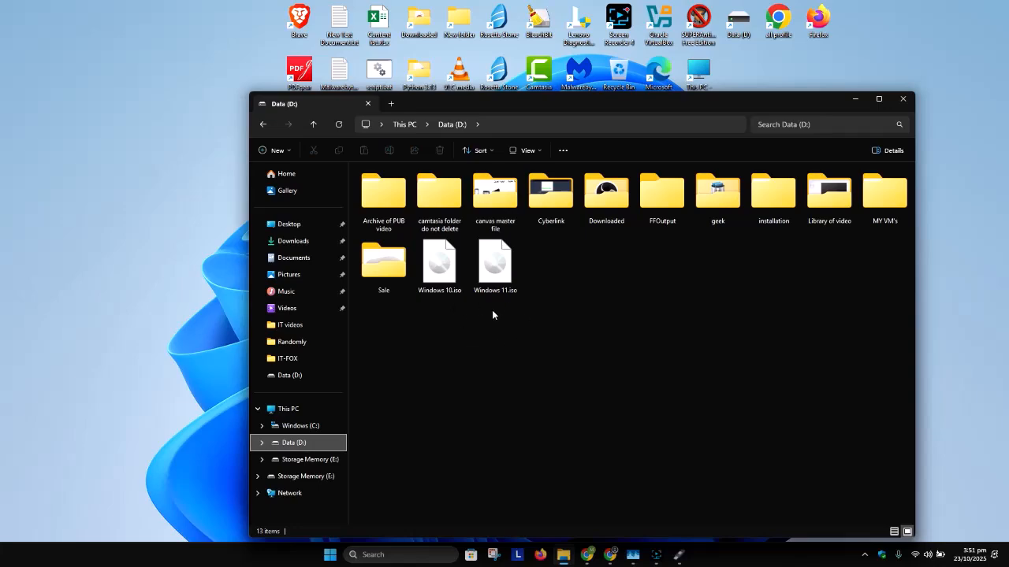
pyautogui.click(591, 124)
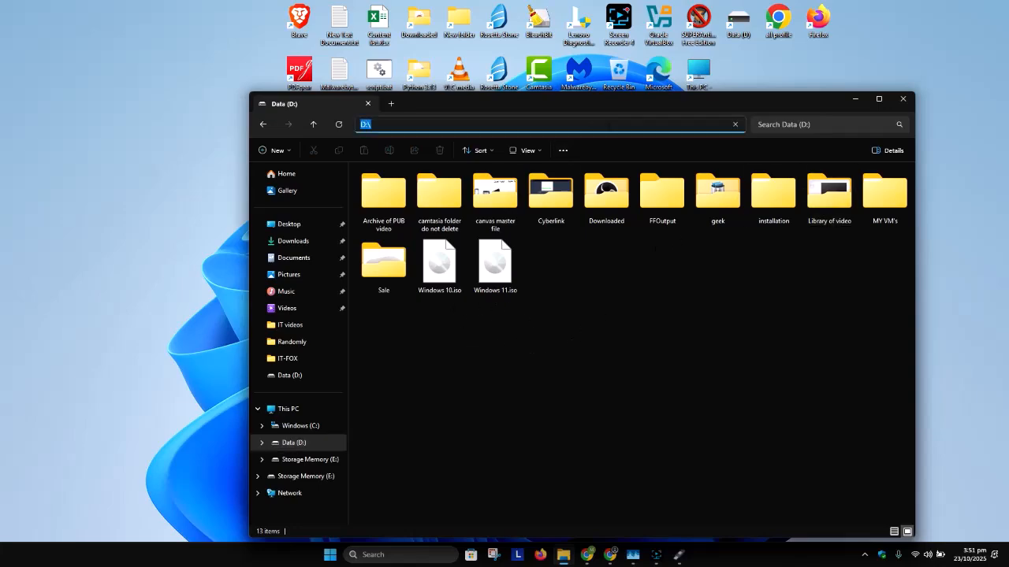
pyautogui.click(863, 100)
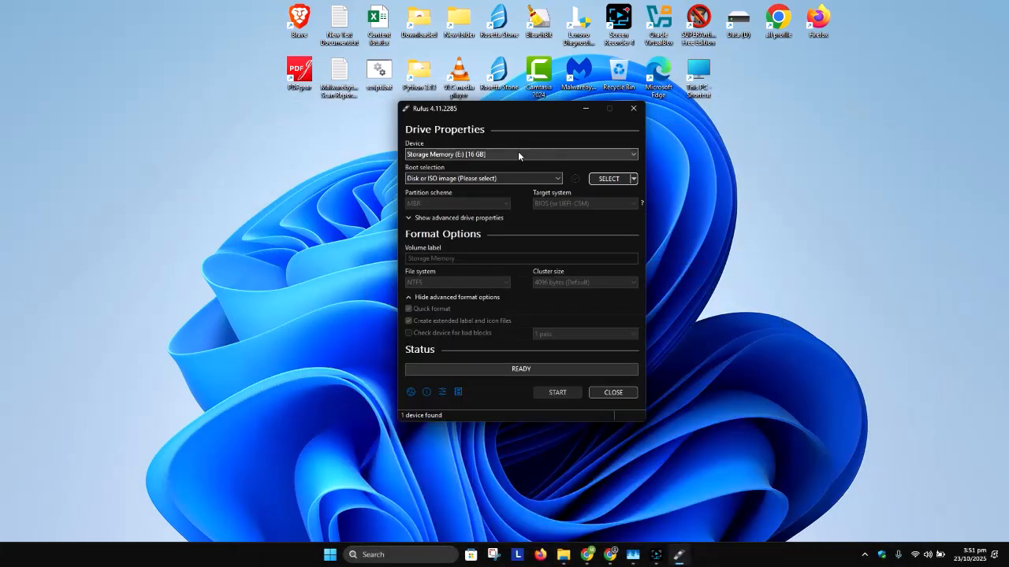
# Select Storage Memory (E:) [16 GB] as the target device in Rufus.
pyautogui.click(489, 154)
pyautogui.click(481, 165)
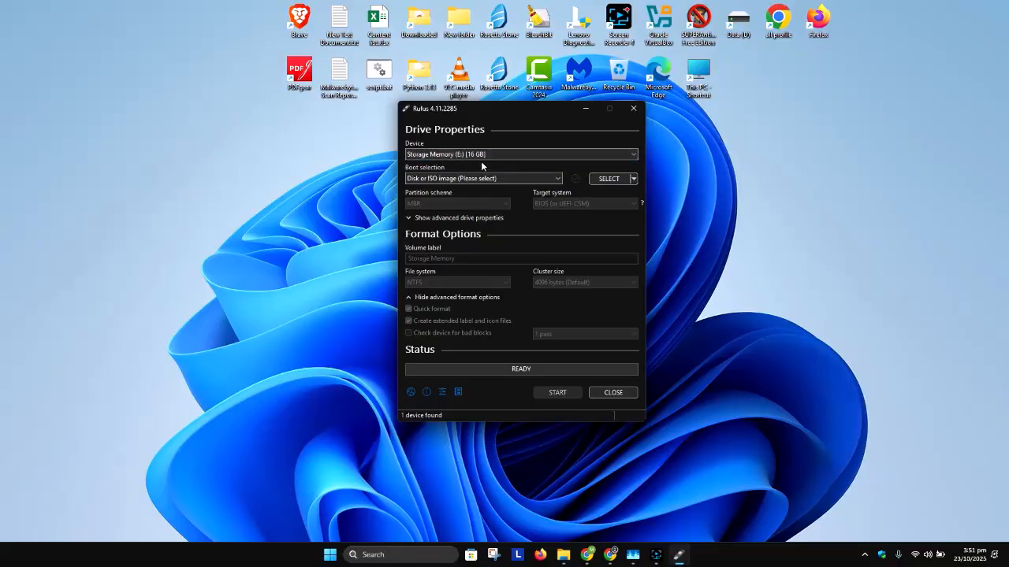
# Load Windows 10.iso from the Data (D:) drive as the boot image in Rufus.
pyautogui.click(596, 180)
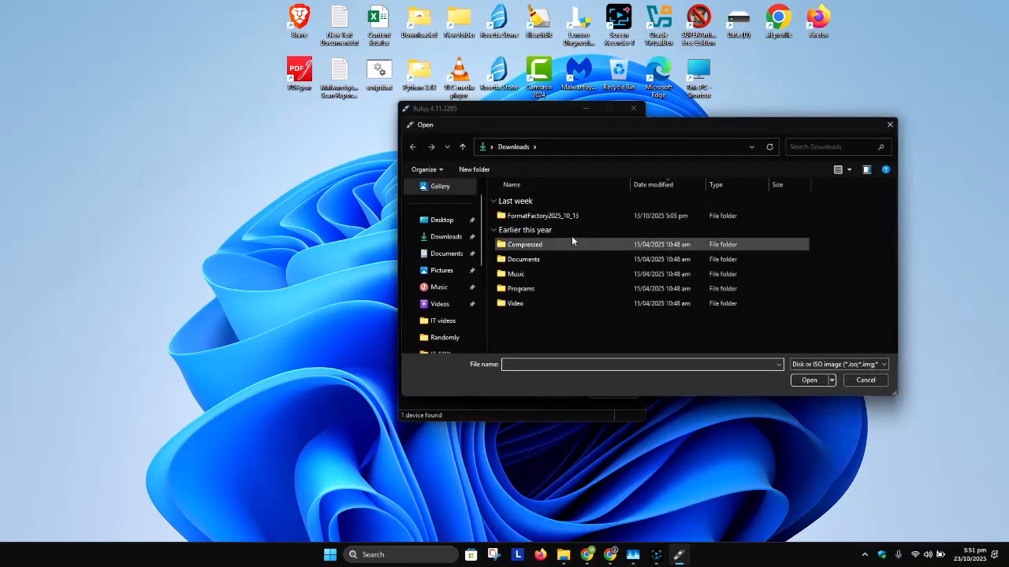
pyautogui.scroll(-3, 441, 295)
pyautogui.click(445, 270)
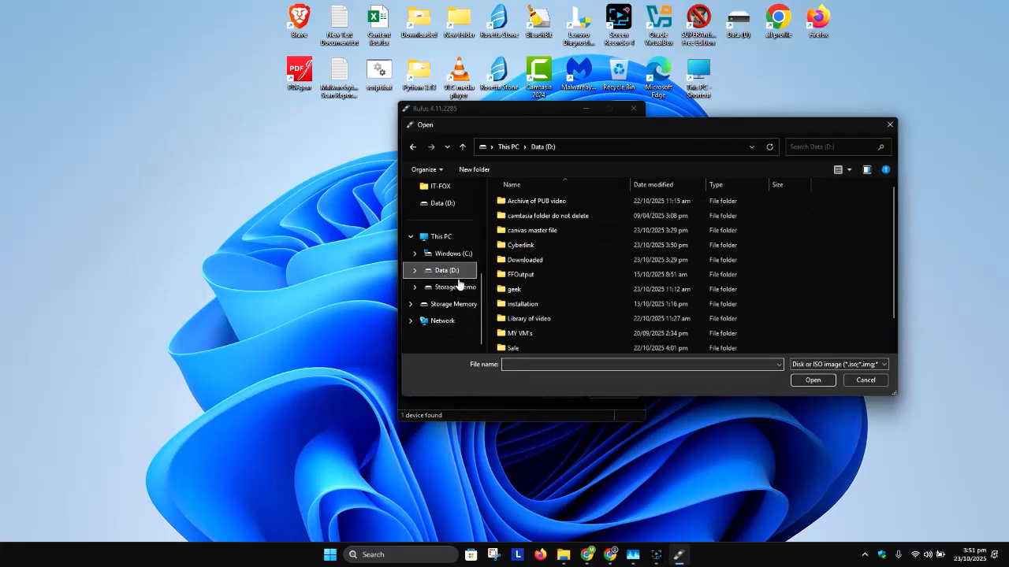
pyautogui.scroll(-1, 658, 301)
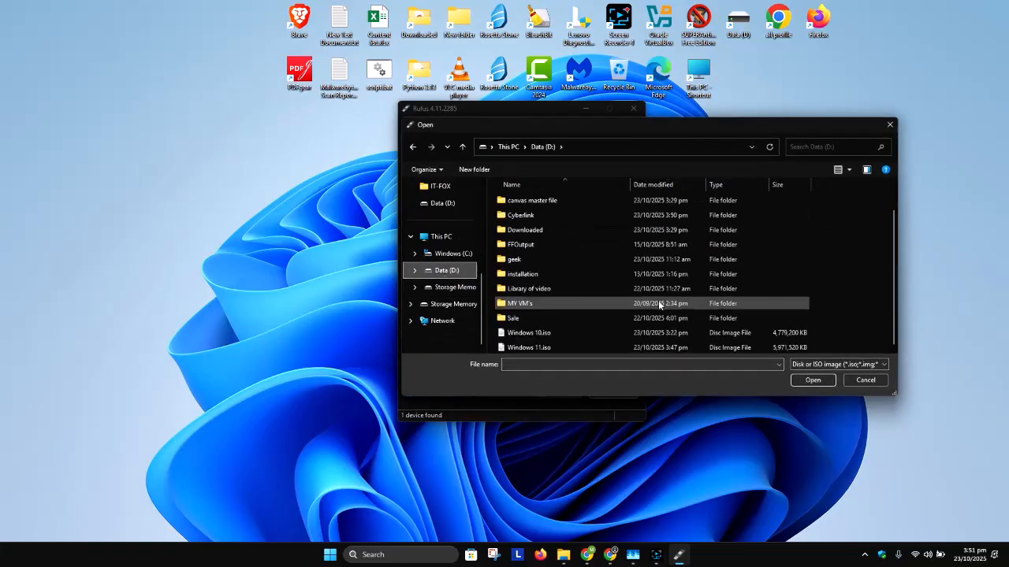
pyautogui.click(590, 332)
pyautogui.click(816, 383)
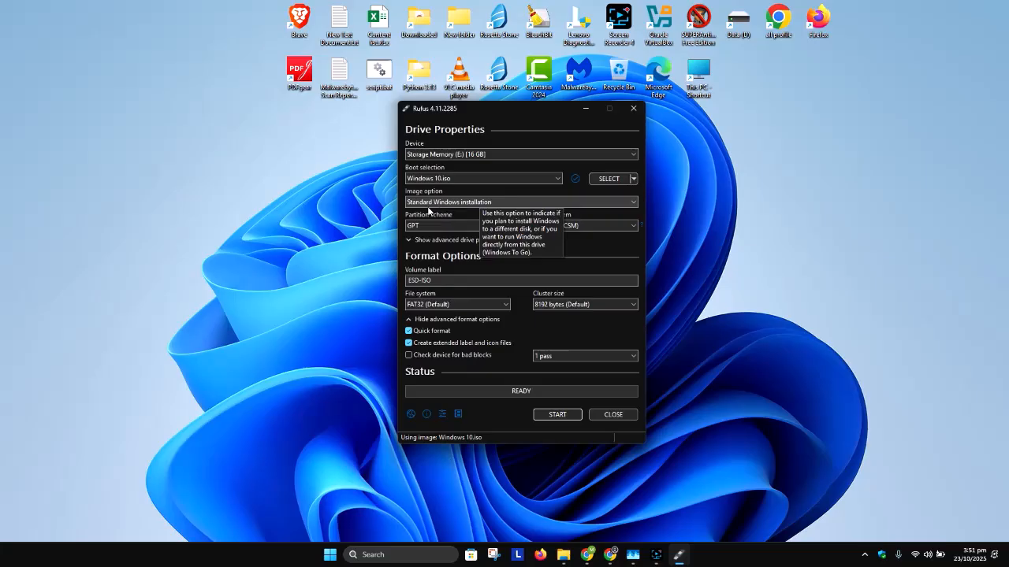
# Review the choices for image option, partition scheme, target system and advanced drive properties without changing them.
pyautogui.click(444, 203)
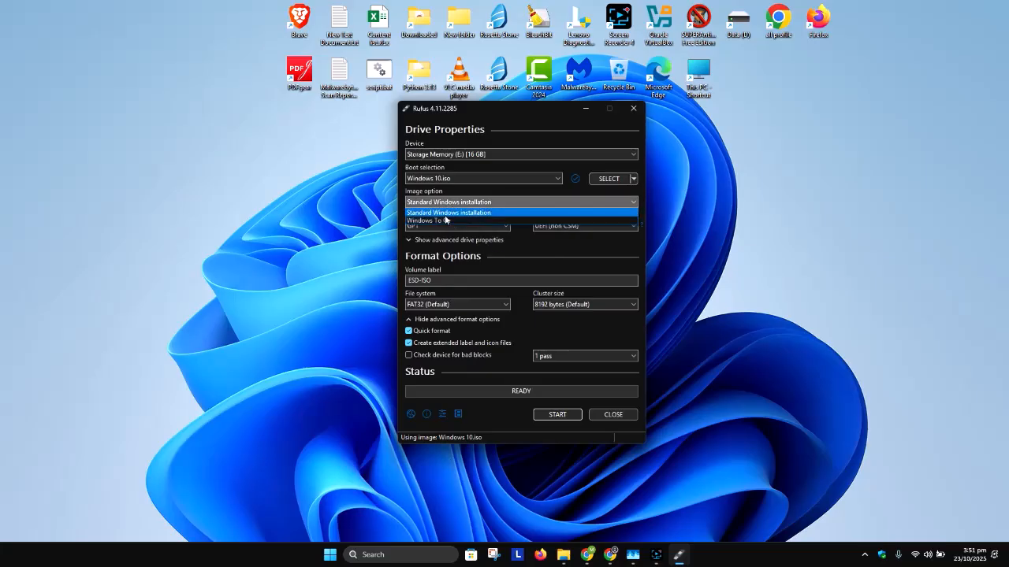
pyautogui.click(549, 249)
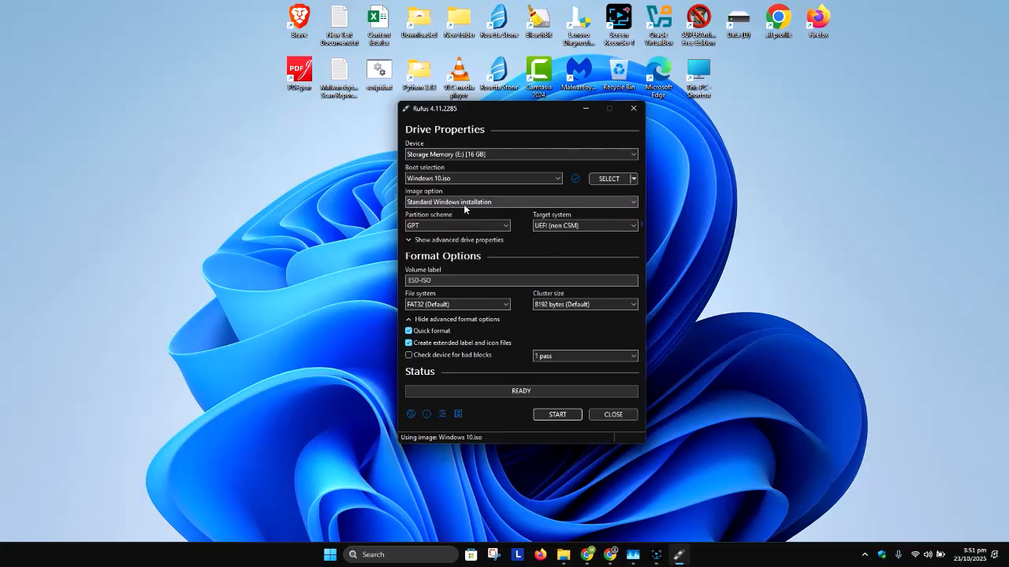
pyautogui.click(656, 555)
pyautogui.click(677, 555)
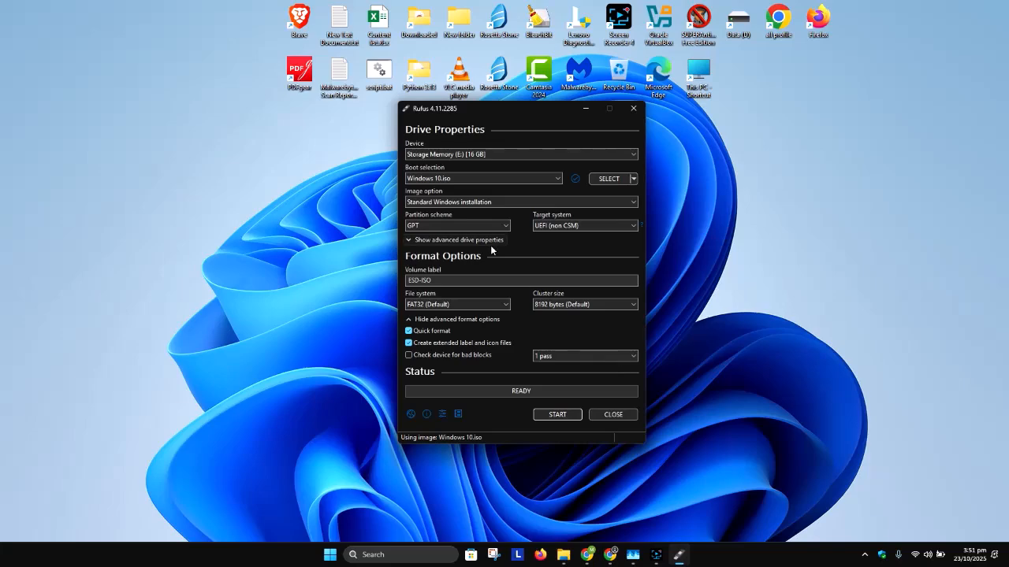
pyautogui.click(492, 227)
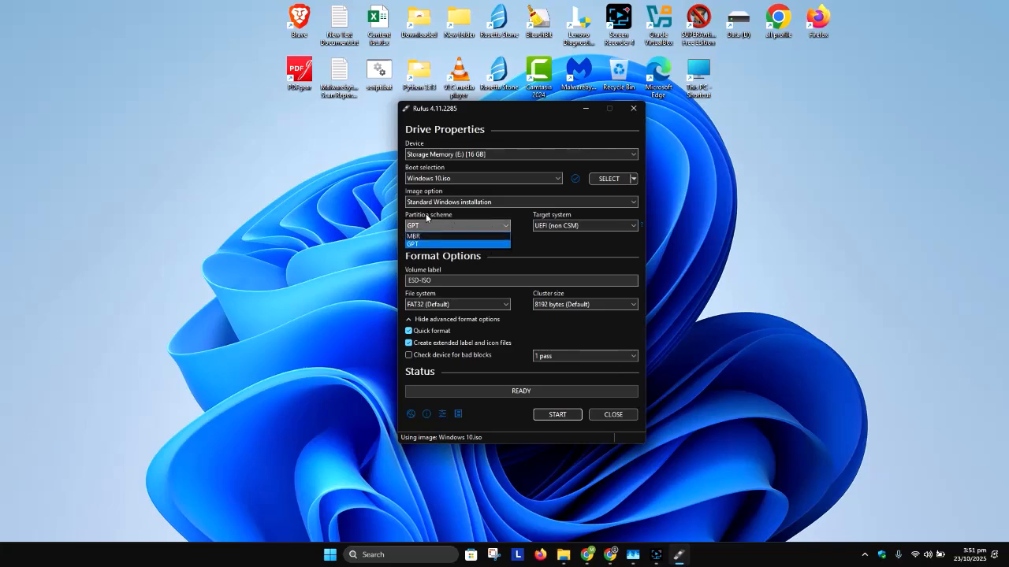
pyautogui.click(563, 245)
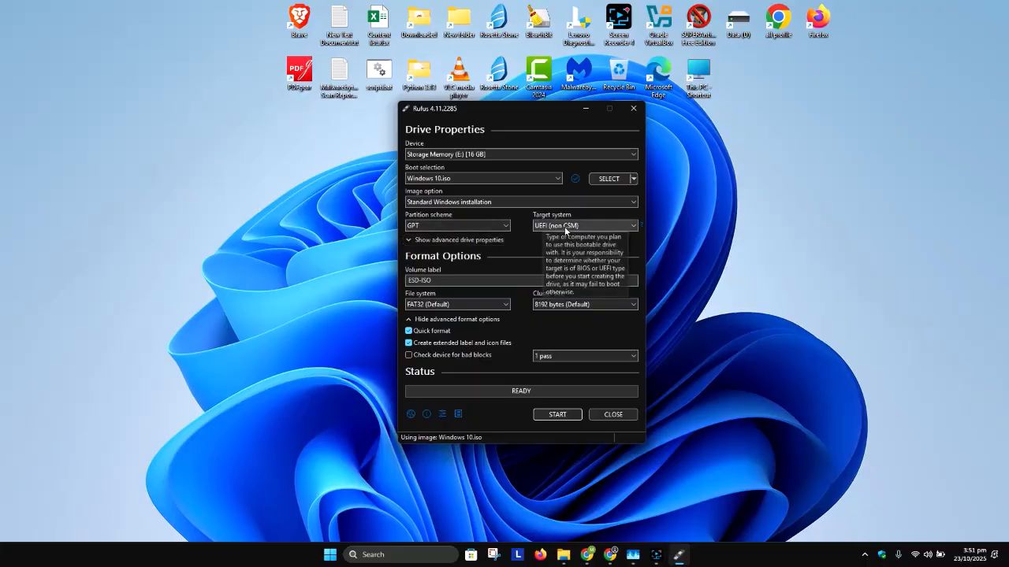
pyautogui.click(564, 226)
pyautogui.click(516, 240)
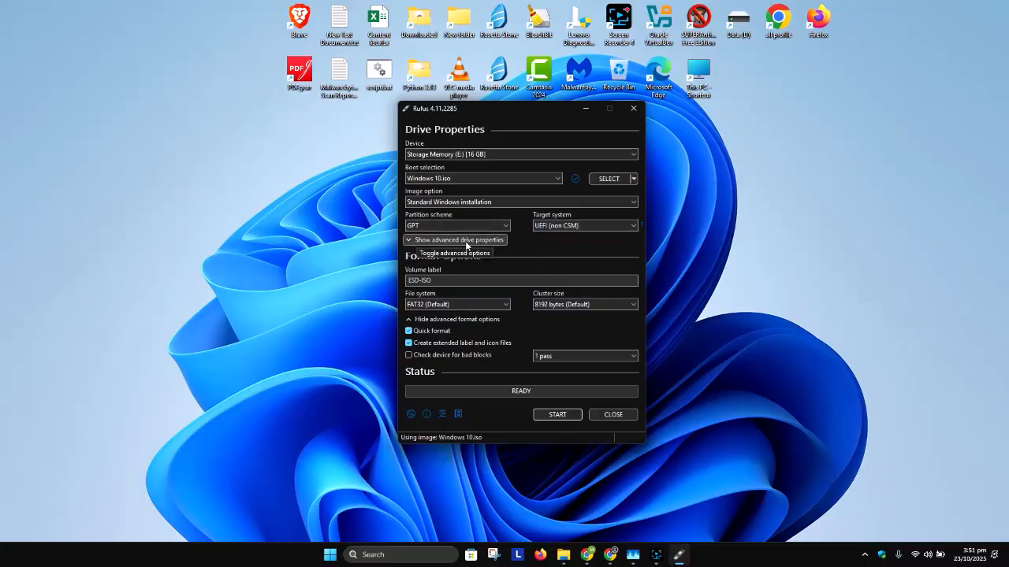
pyautogui.click(464, 241)
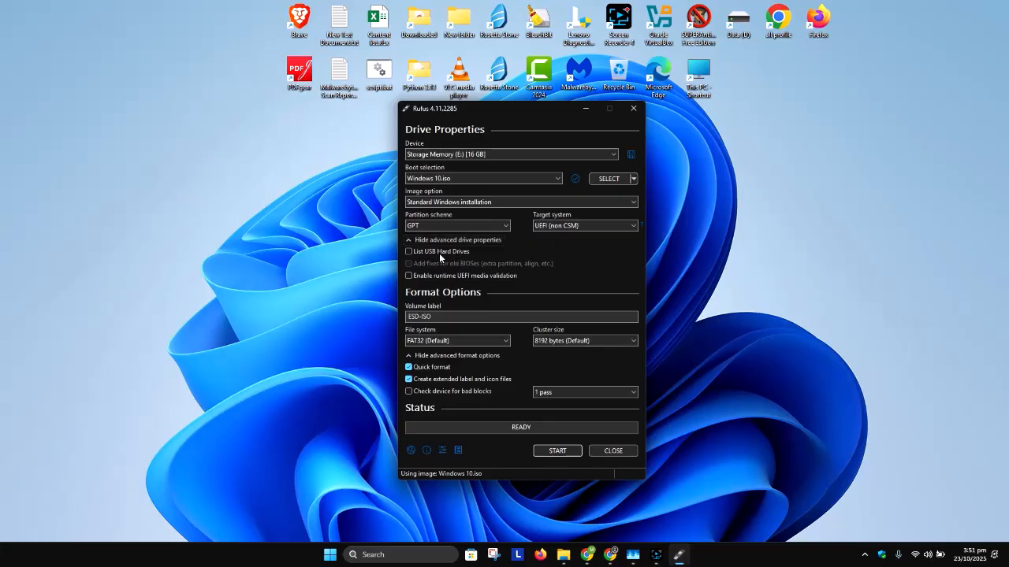
pyautogui.moveTo(457, 254)
pyautogui.click(446, 240)
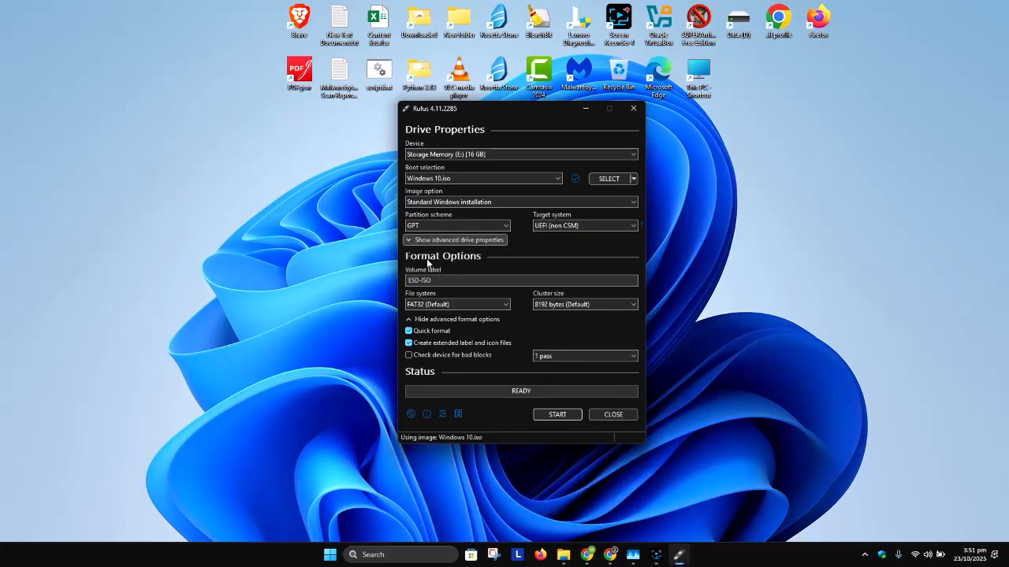
# Replace the volume label with "Storage device".
pyautogui.moveTo(439, 280); pyautogui.dragTo(387, 281)
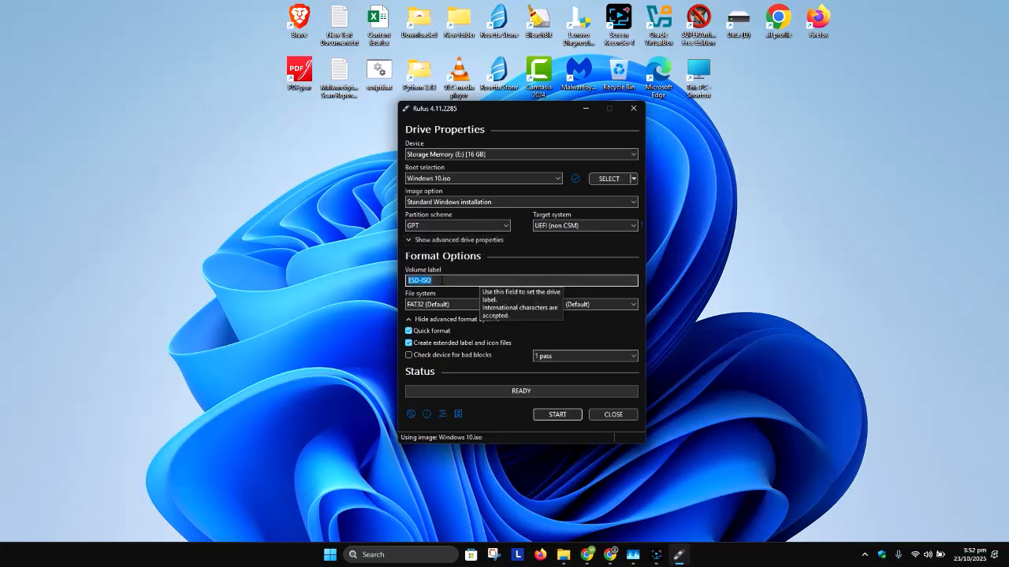
pyautogui.moveTo(440, 280); pyautogui.dragTo(398, 286)
pyautogui.write('Stor')
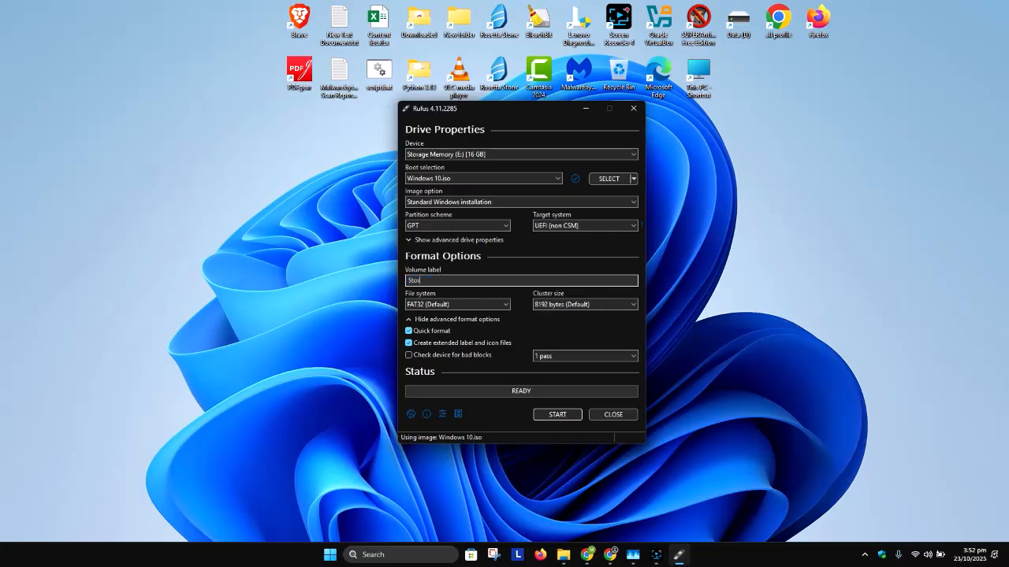
pyautogui.write('age device')
# Check the contents of the Storage Memory (E:) drive in File Explorer and return to Rufus.
pyautogui.click(563, 555)
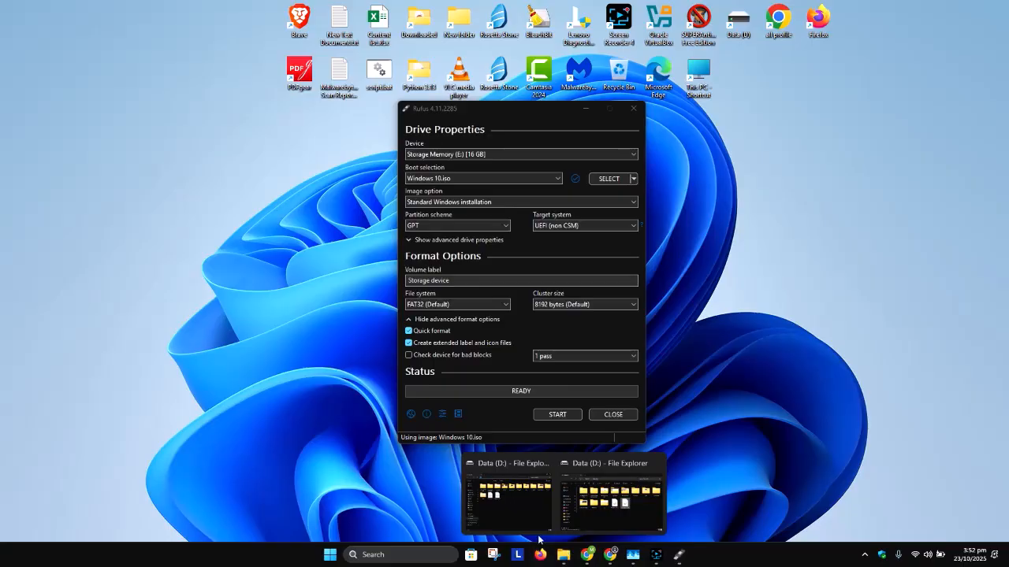
pyautogui.click(519, 512)
pyautogui.click(289, 409)
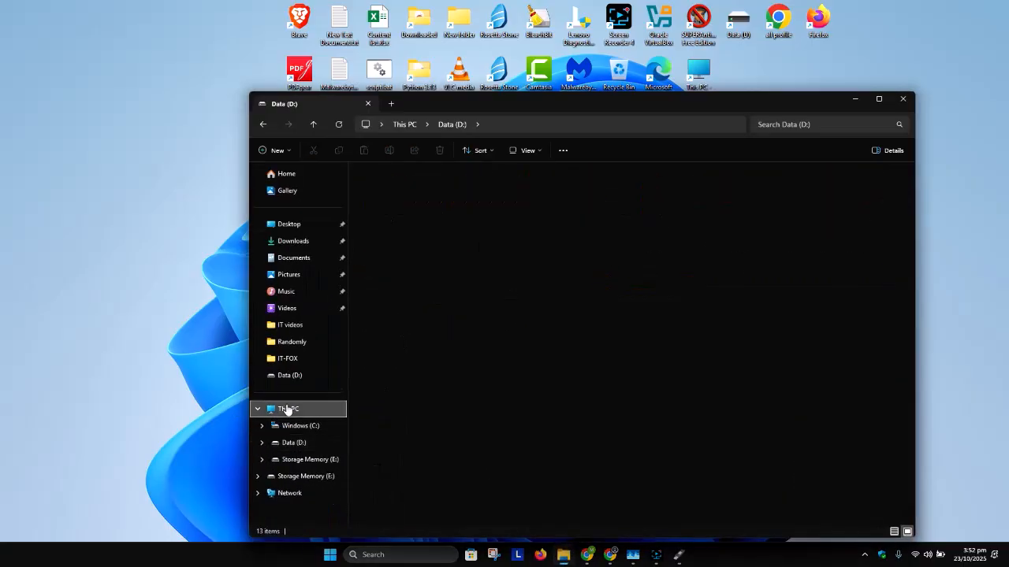
pyautogui.click(676, 202)
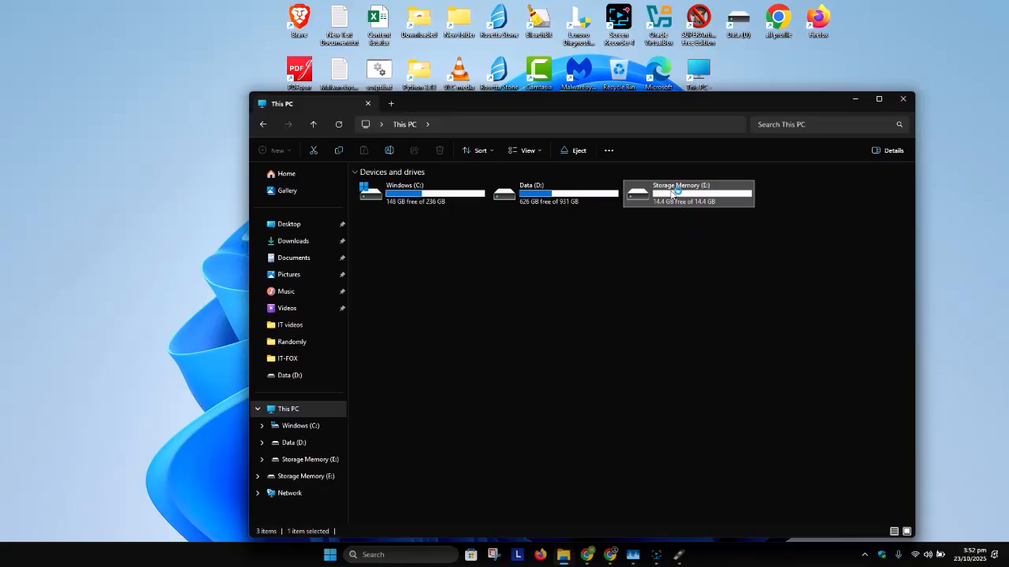
pyautogui.doubleClick(674, 195)
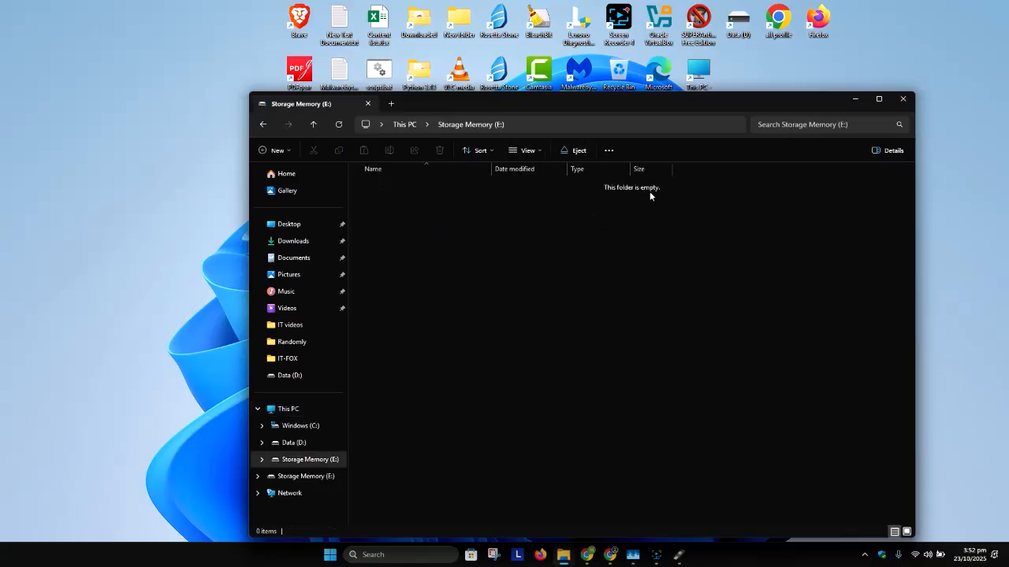
pyautogui.click(854, 100)
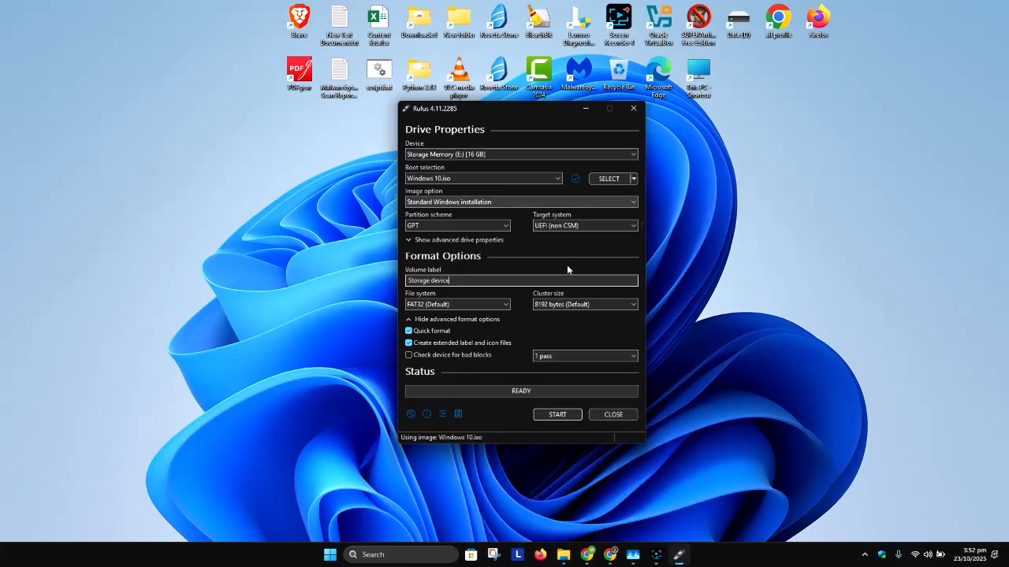
# Start writing the USB drive with a named local account, data collection and BitLocker automatic encryption disabled, accepting the bootloader and data-erasure warnings.
pyautogui.click(554, 415)
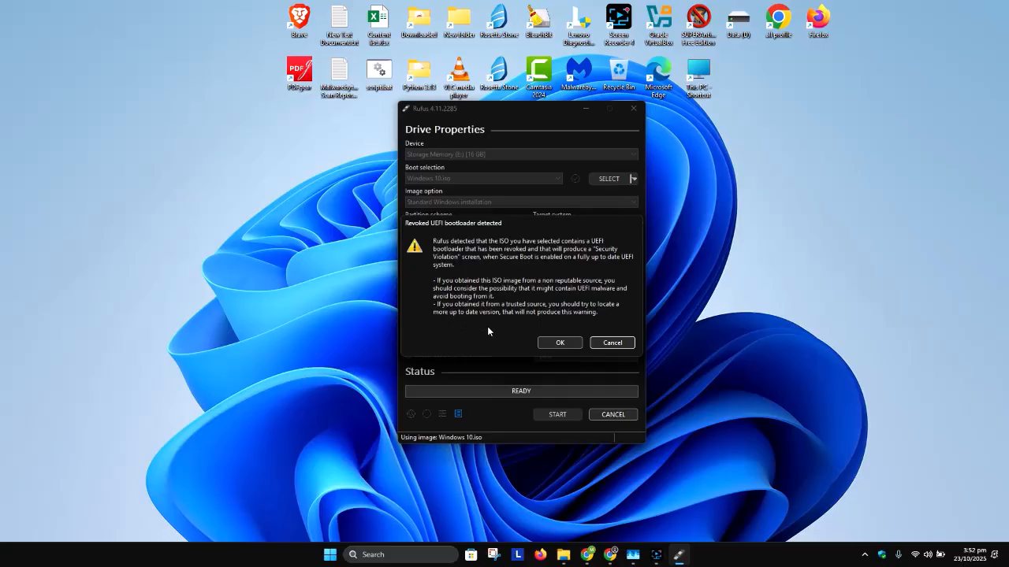
pyautogui.click(559, 342)
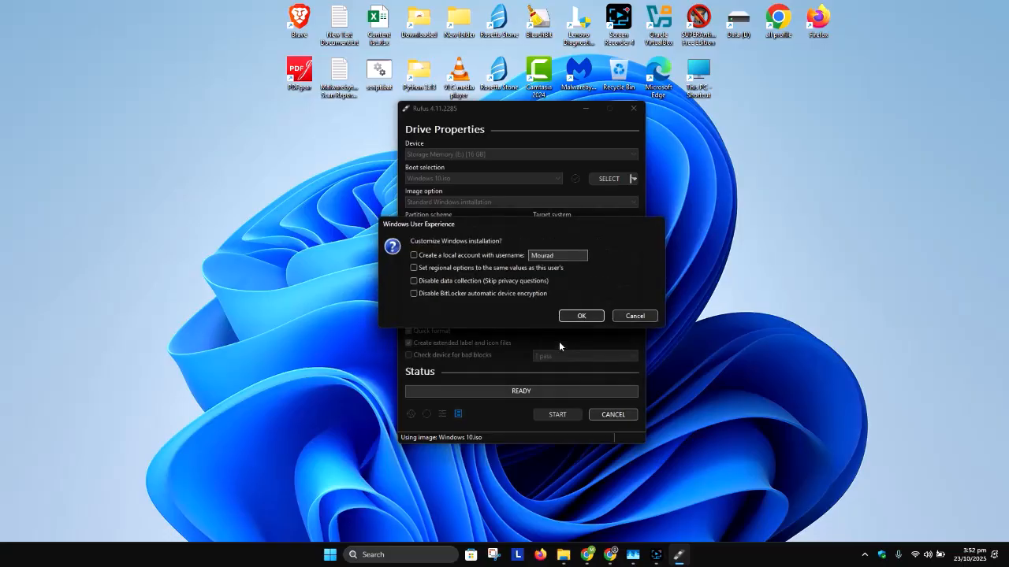
pyautogui.doubleClick(558, 254)
pyautogui.write('Marcos')
pyautogui.click(446, 256)
pyautogui.click(446, 282)
pyautogui.click(452, 294)
pyautogui.click(583, 317)
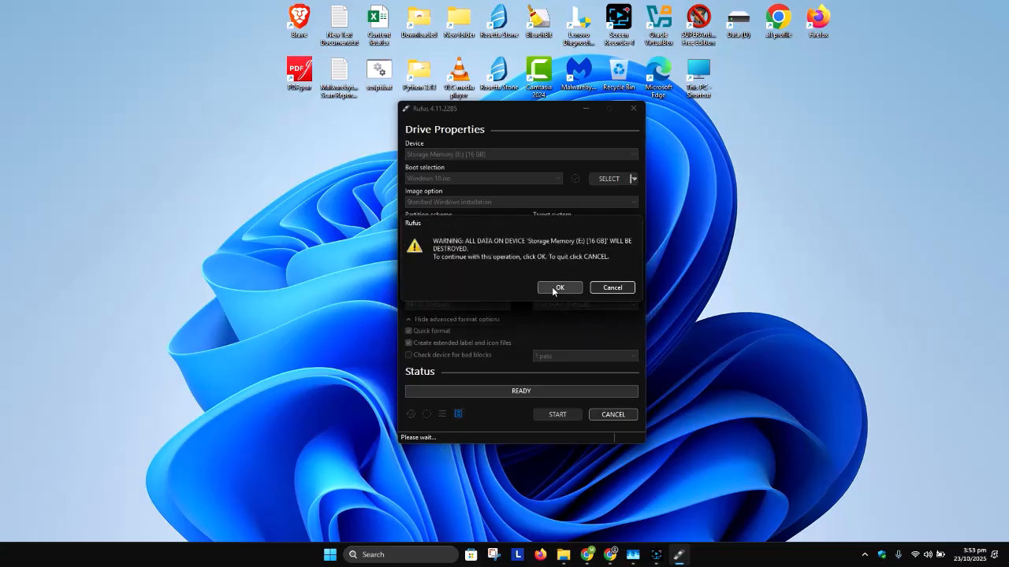
pyautogui.click(554, 289)
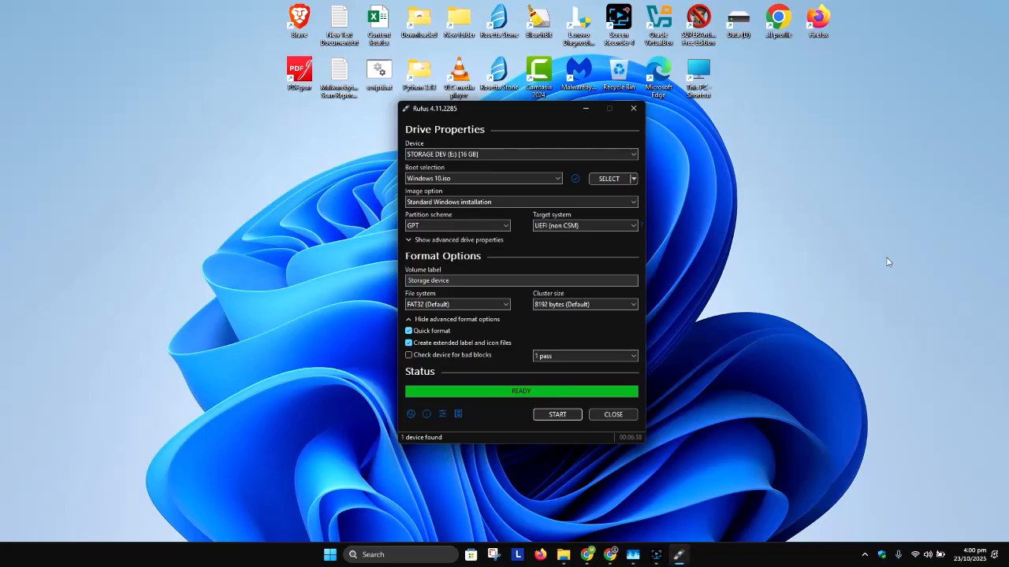
# Close Rufus and open the STORAGE DEV (E:) drive in File Explorer to check the written installation files.
pyautogui.click(608, 415)
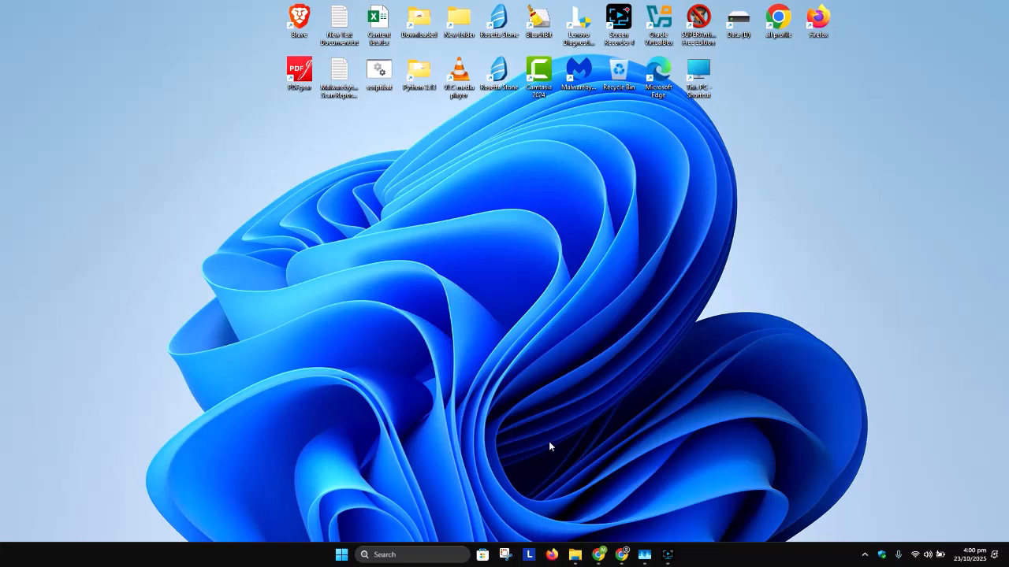
pyautogui.press('super+e')
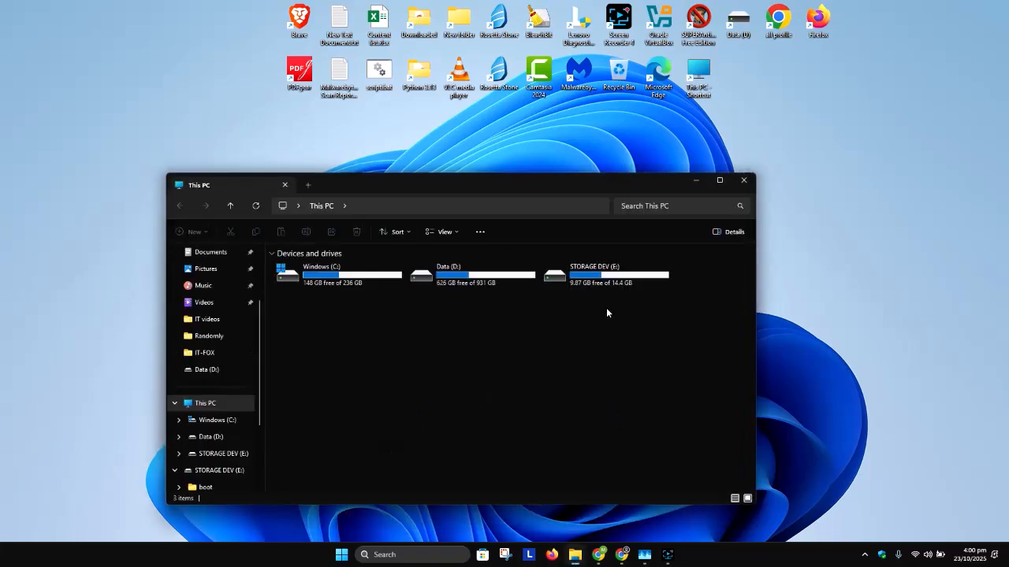
pyautogui.doubleClick(576, 275)
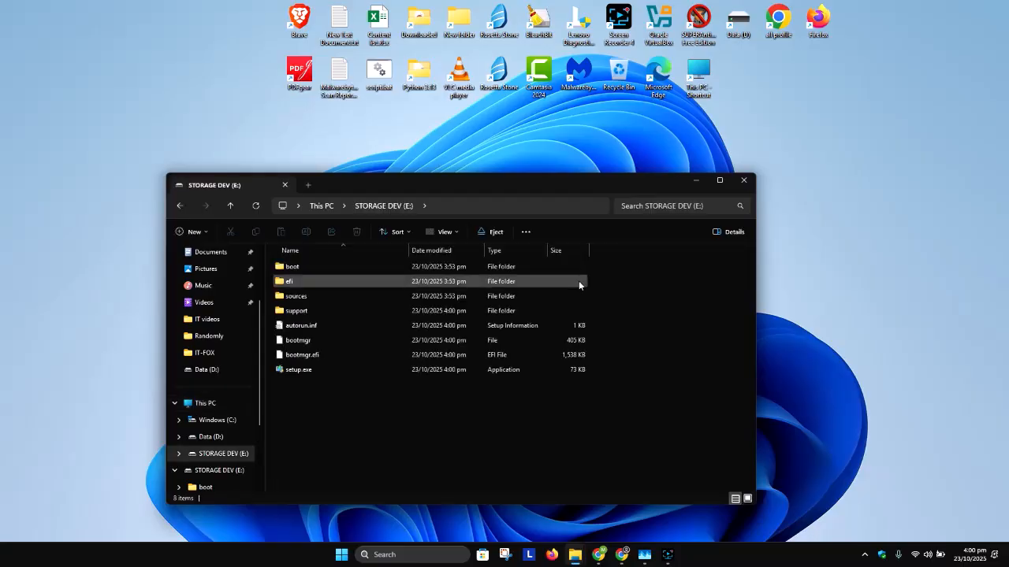